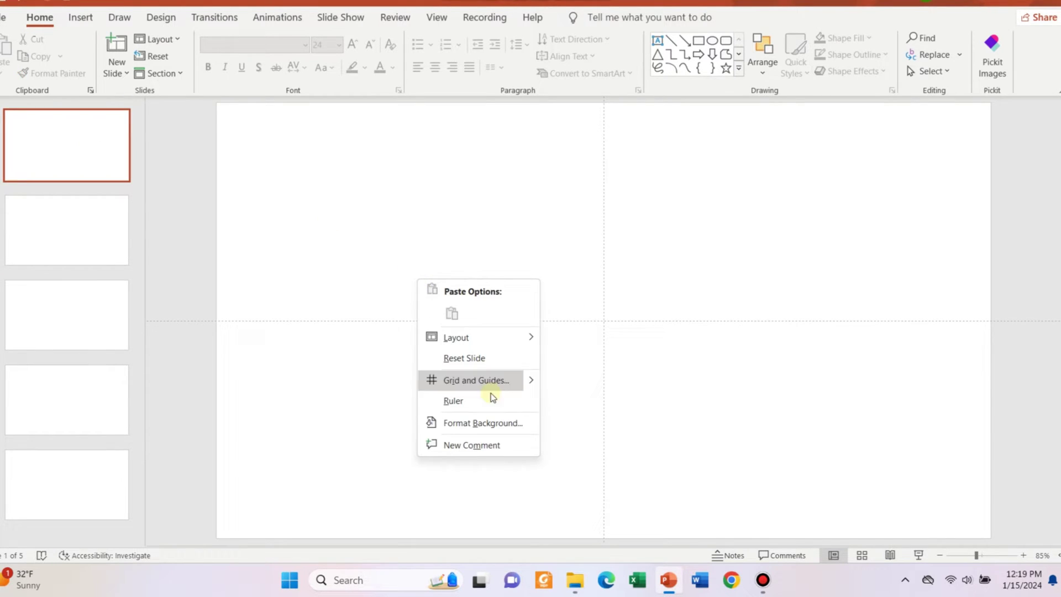
Fill each slide's background with a photo, then return to the mountain-lake first slide
click(480, 422)
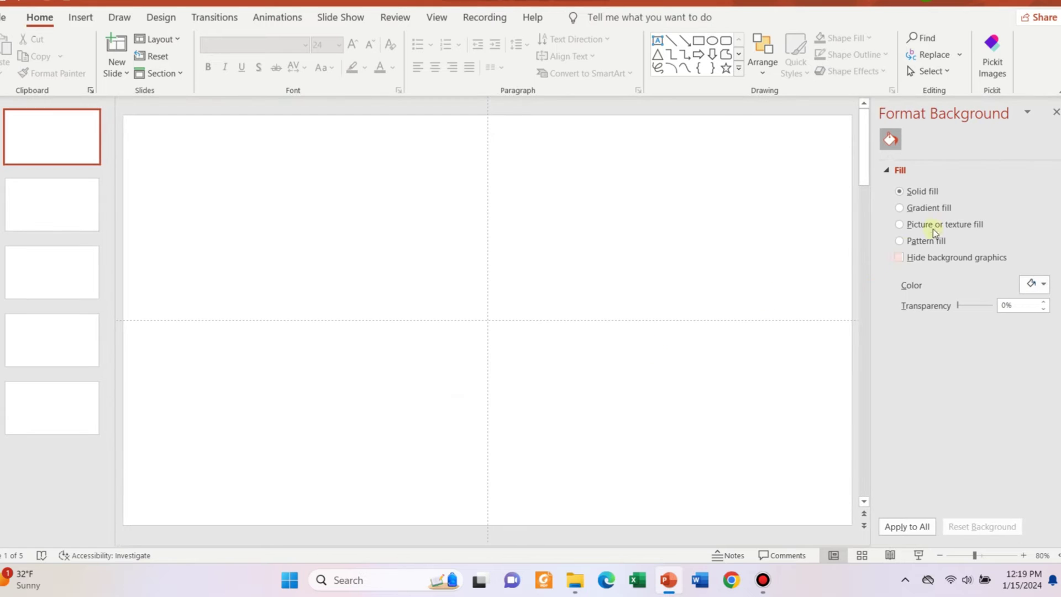
click(943, 224)
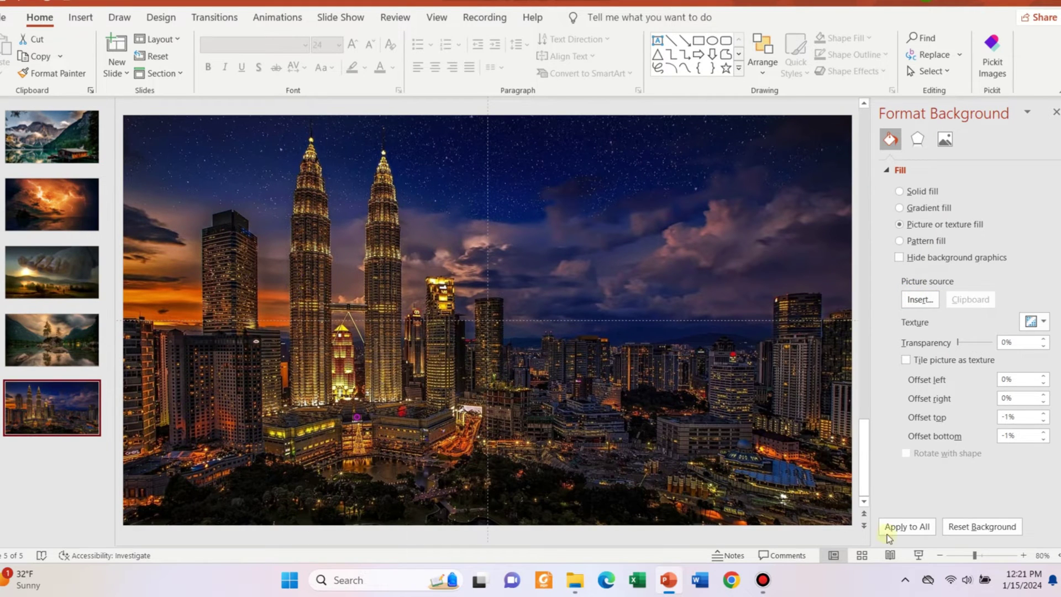
click(943, 556)
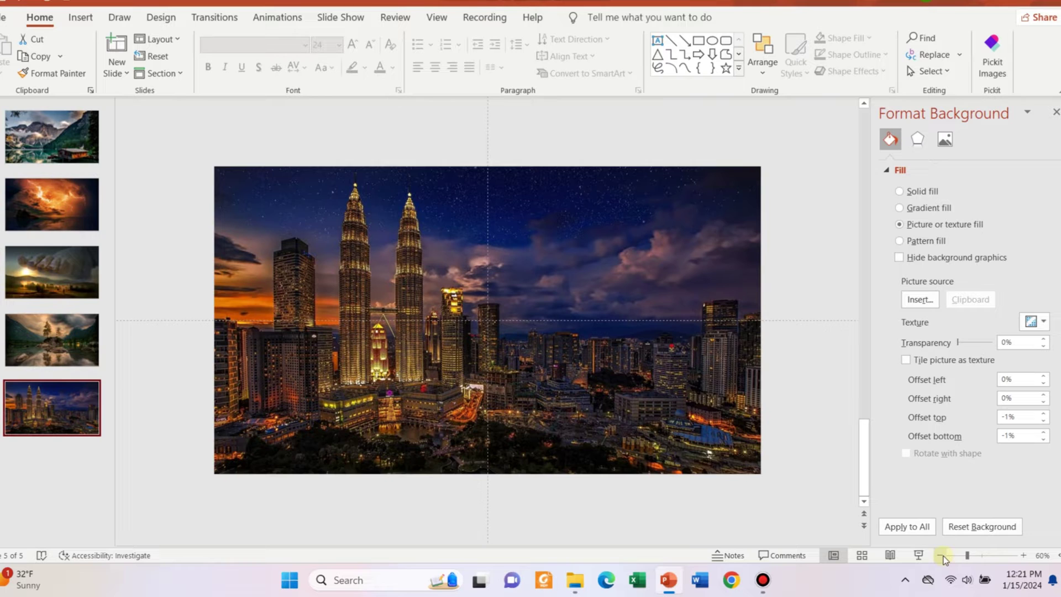
click(943, 556)
click(52, 137)
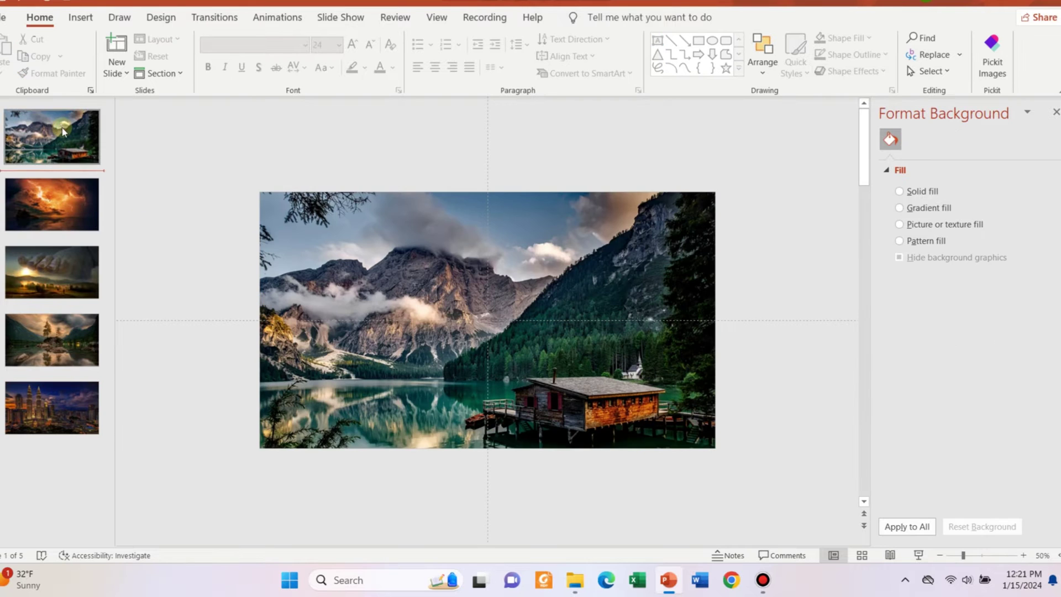
click(943, 555)
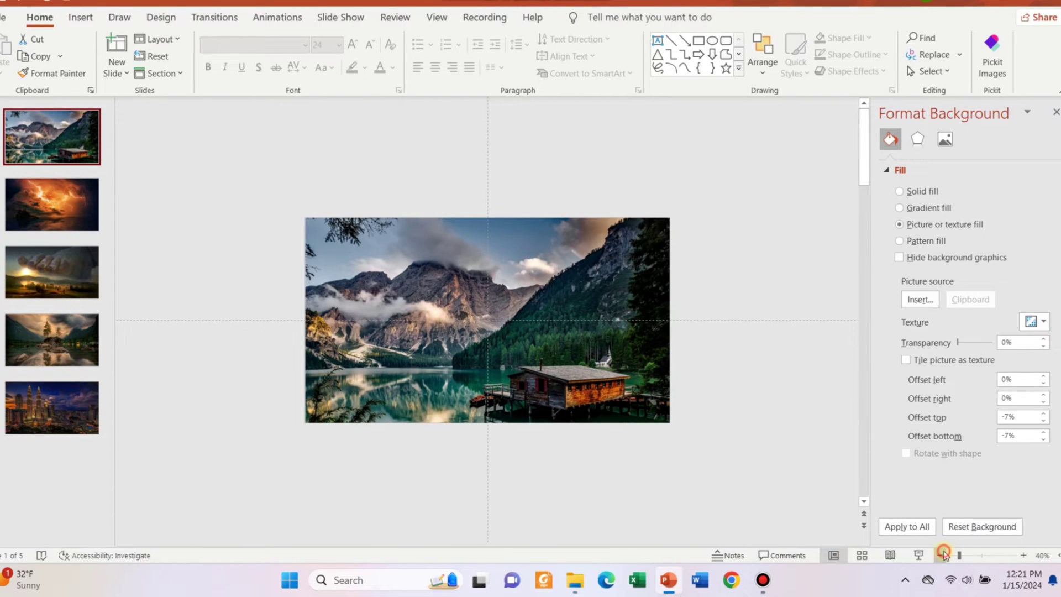
click(81, 19)
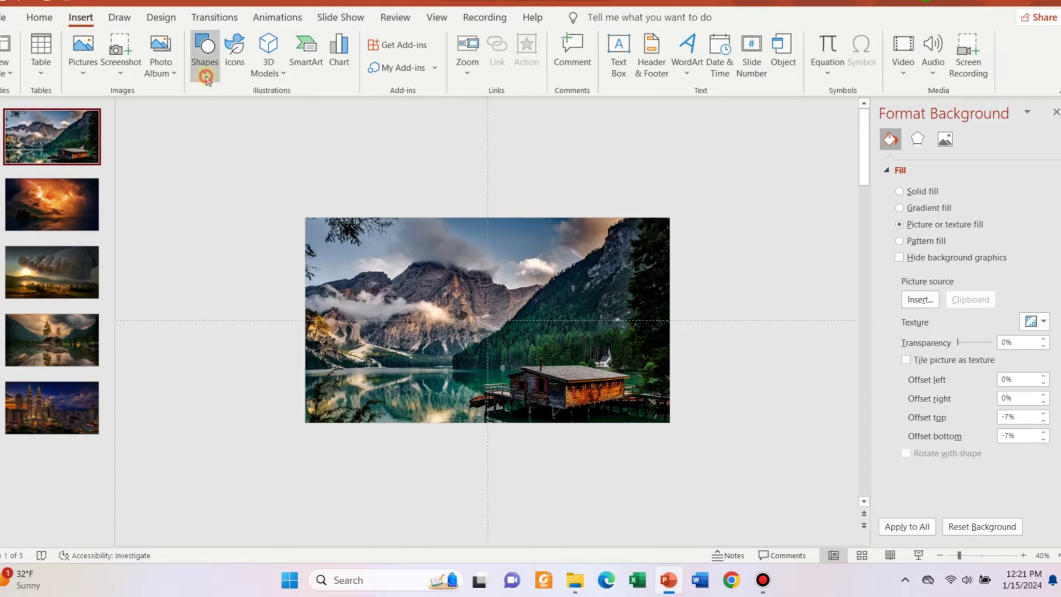
Draw a large blue circle, about 15.75 inches wide, centred on the slide
click(204, 53)
click(253, 107)
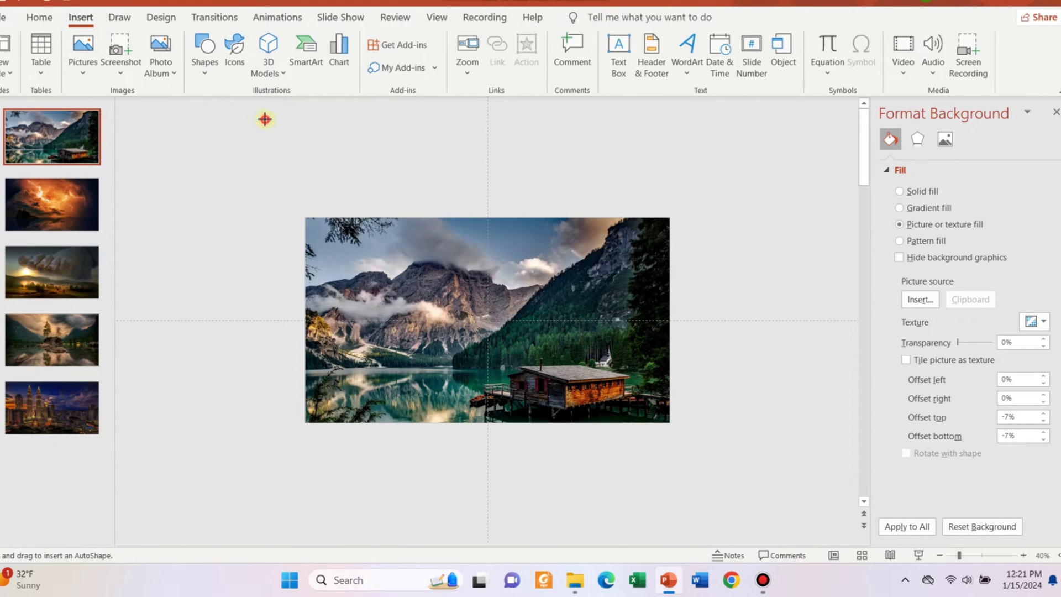
mouse_move(266, 118)
mouse_down()
mouse_move(711, 436)
mouse_move(694, 426)
mouse_up()
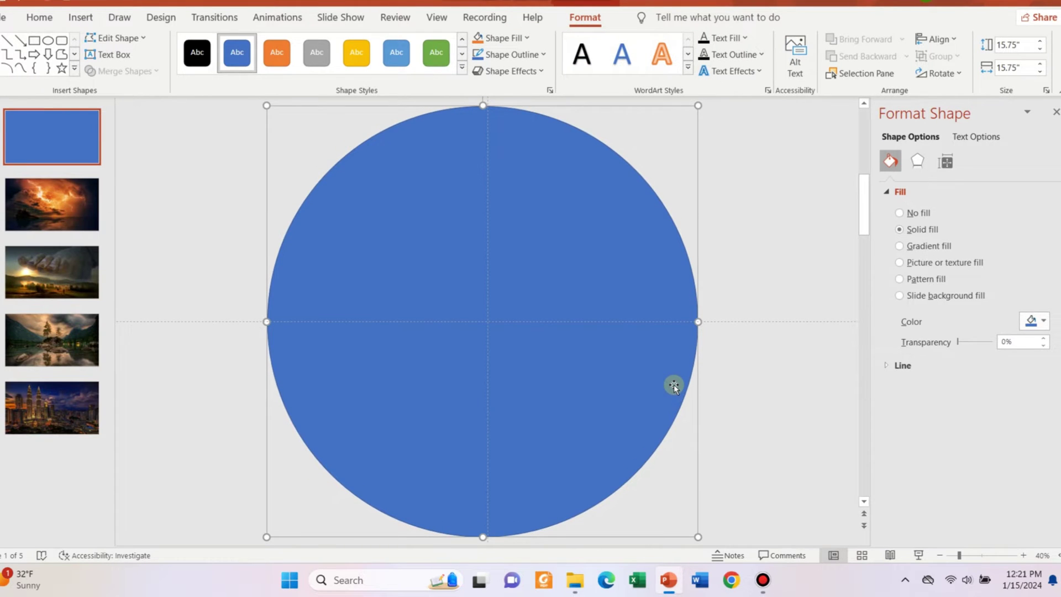
drag(673, 385, 677, 386)
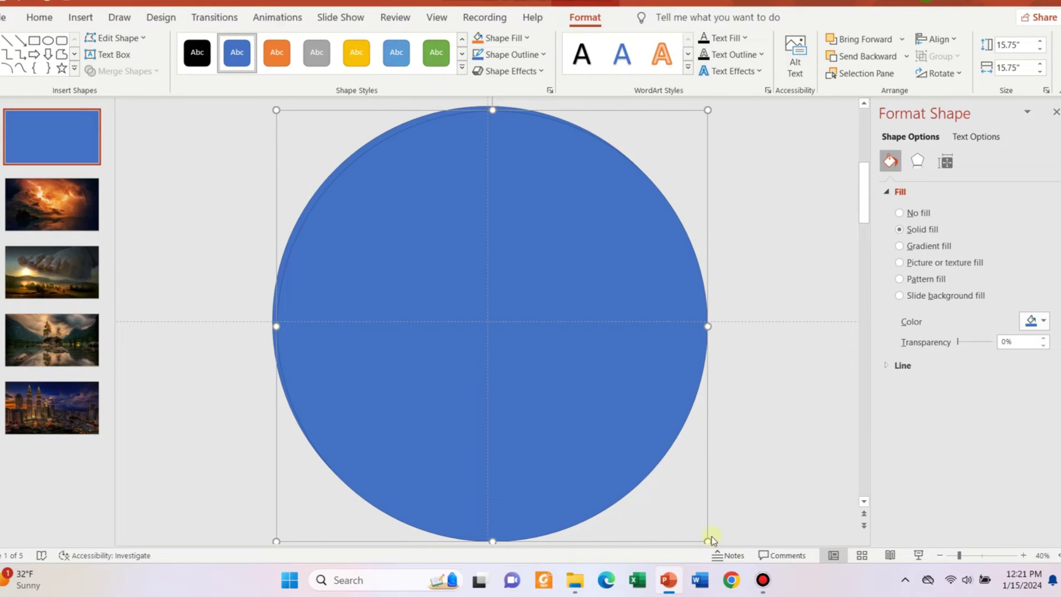
Nest centred circles about 10.48 and 6.46 inches wide inside the large one
drag(708, 541, 563, 393)
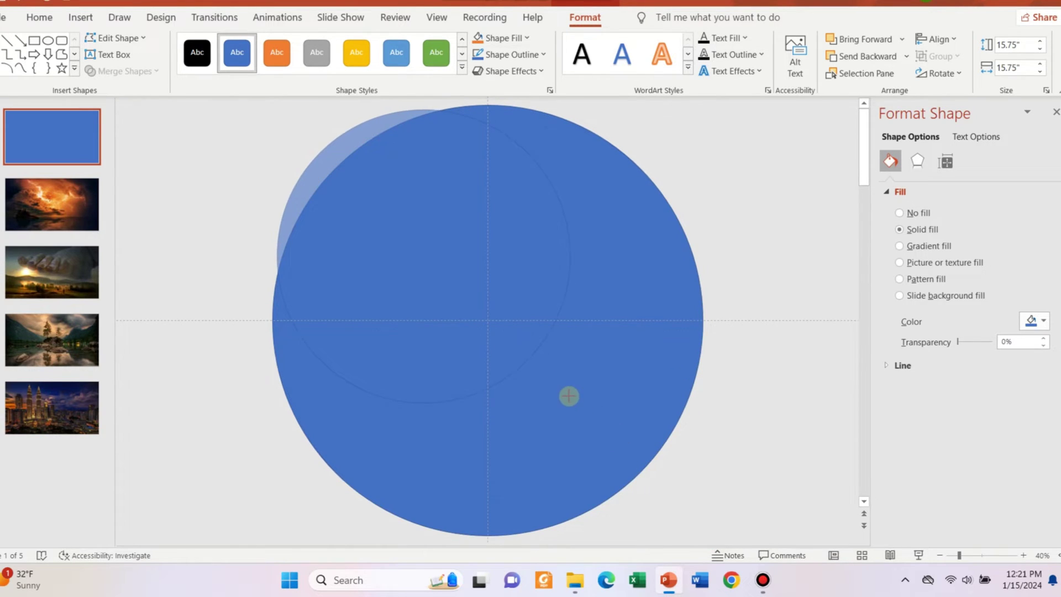
drag(387, 191, 454, 242)
key(ctrl+z)
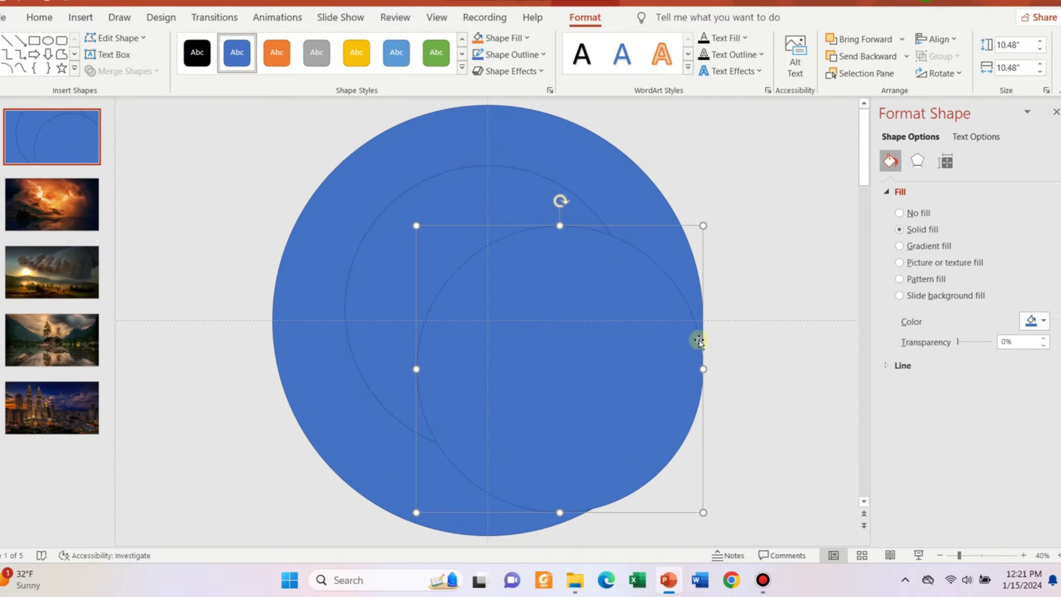
drag(701, 512, 647, 425)
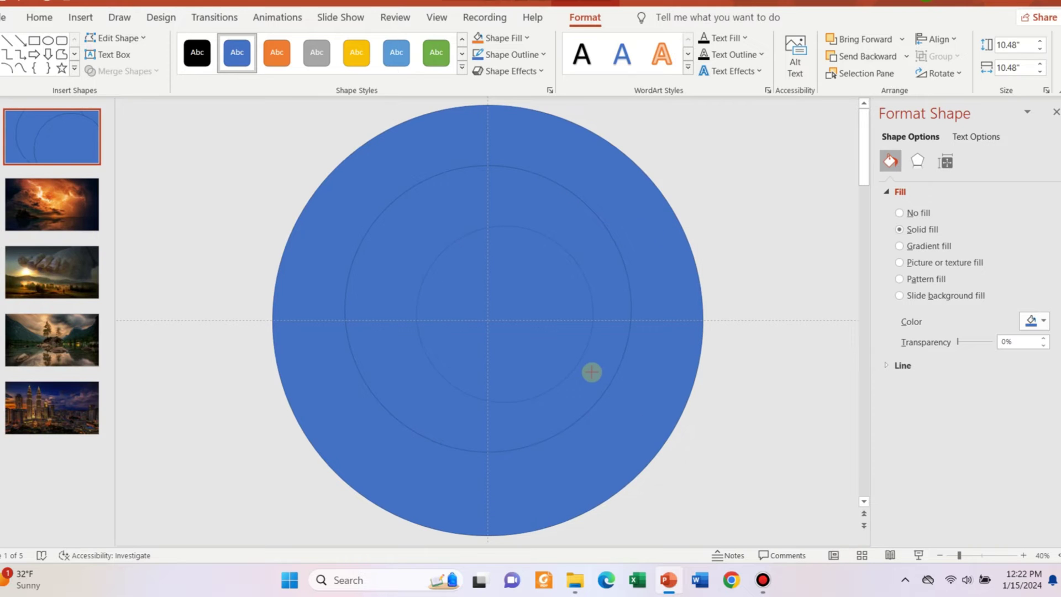
drag(592, 372, 592, 372)
drag(564, 327, 546, 322)
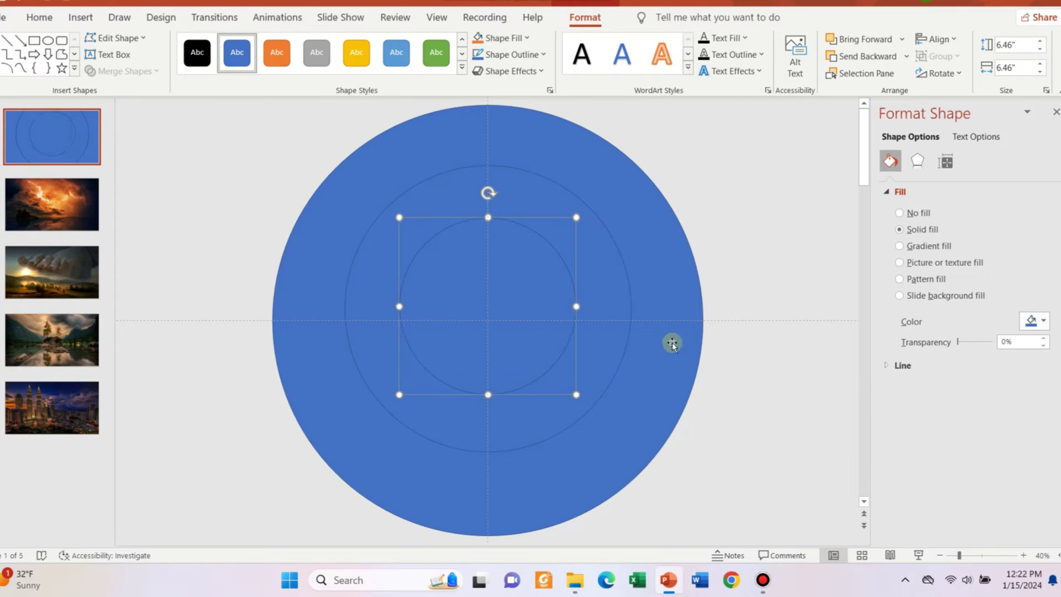
click(674, 335)
click(827, 380)
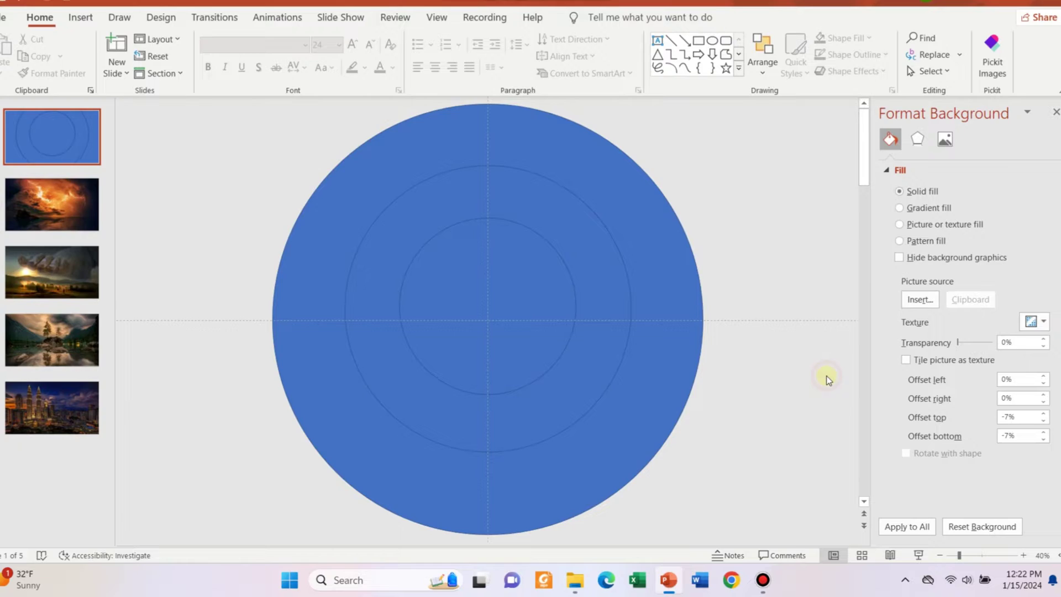
Set all three circles to No Fill and copy them
key(ctrl+a)
click(845, 42)
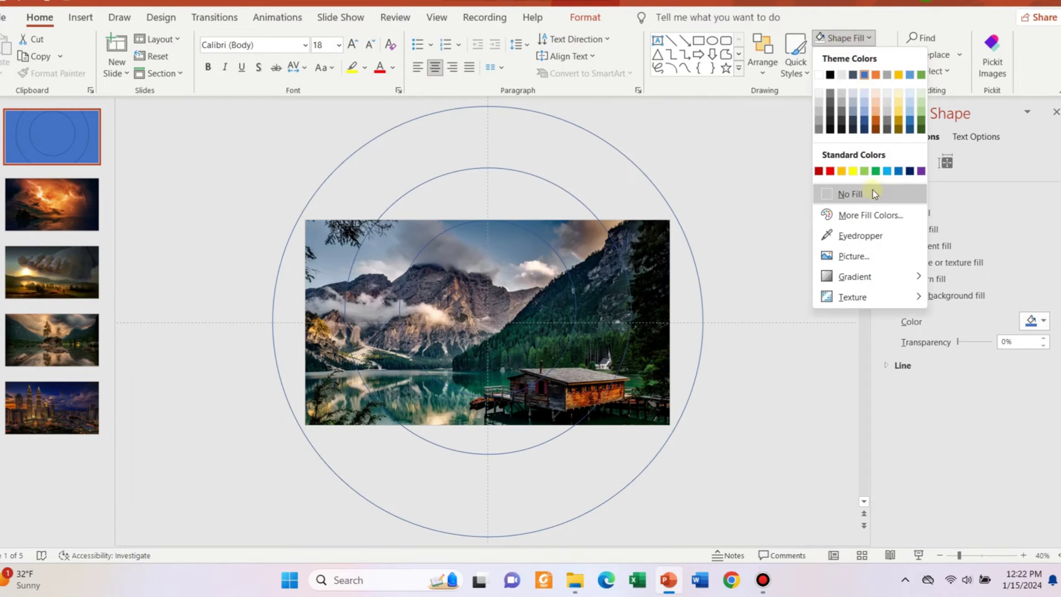
click(873, 190)
key(ctrl+c)
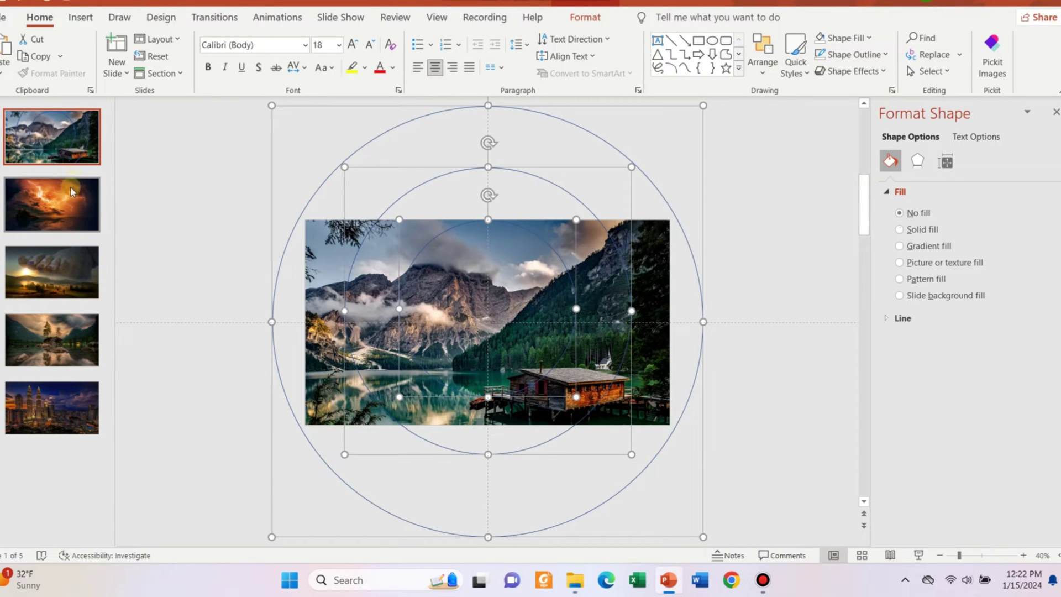
Paste the copied circles onto slides 2 through 5, then return to slide 1
click(68, 191)
key(ctrl+v)
click(46, 263)
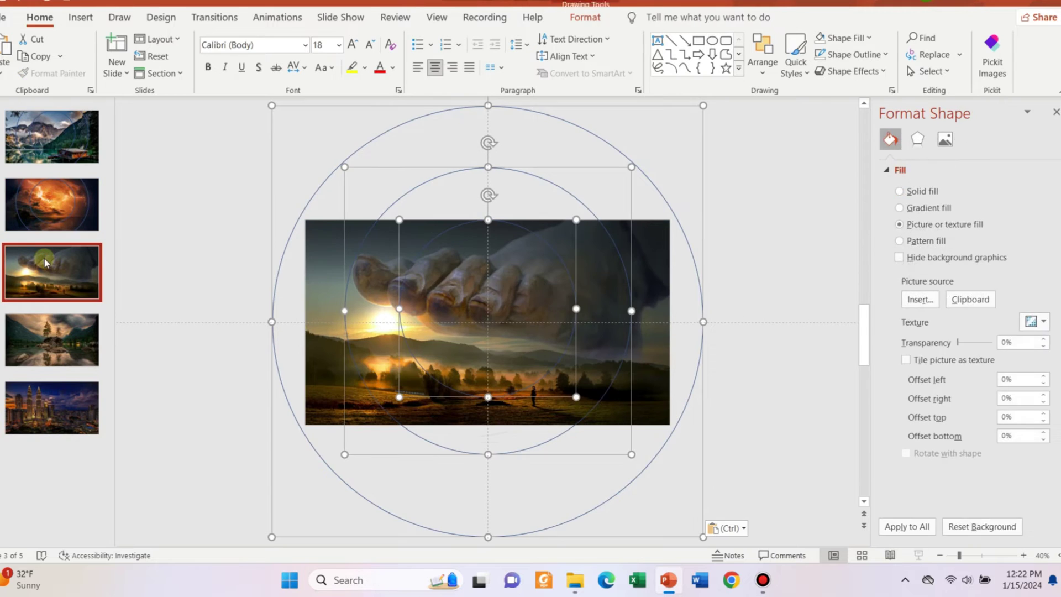
key(ctrl+v)
click(37, 320)
key(ctrl+v)
click(69, 413)
key(ctrl+v)
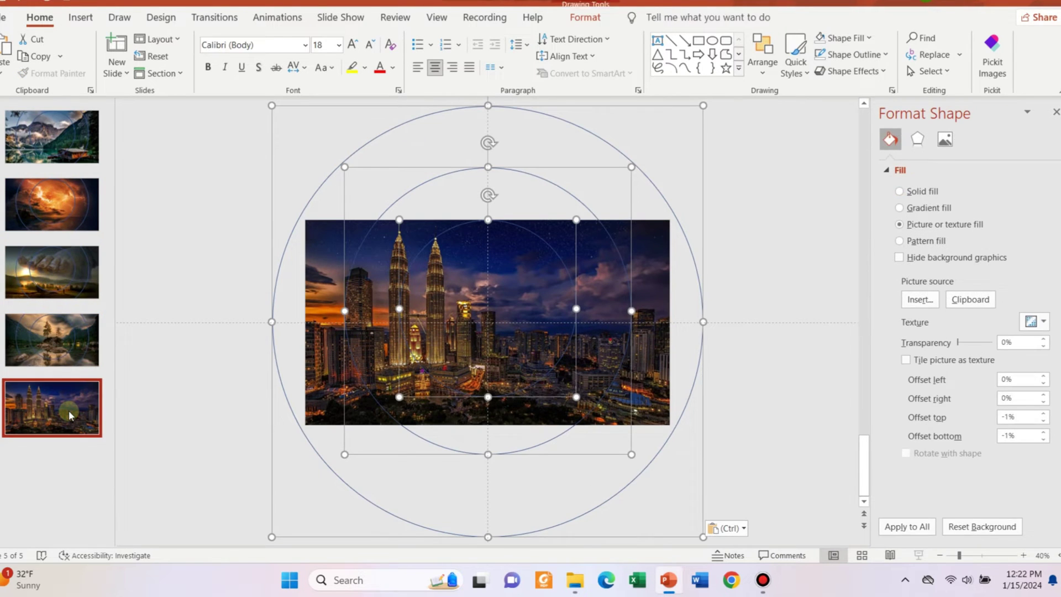
click(52, 137)
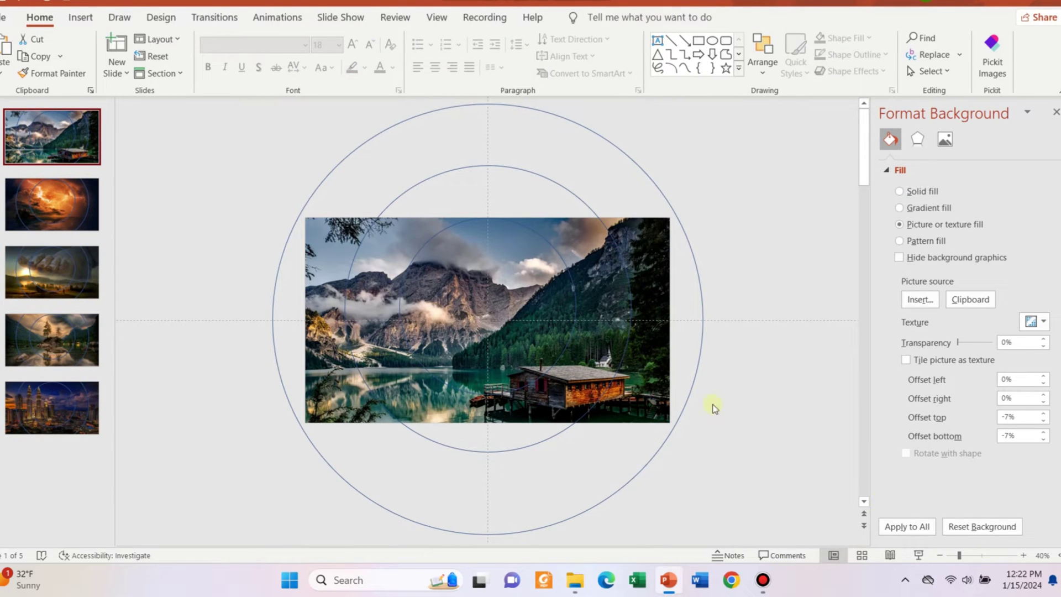
click(943, 555)
click(942, 555)
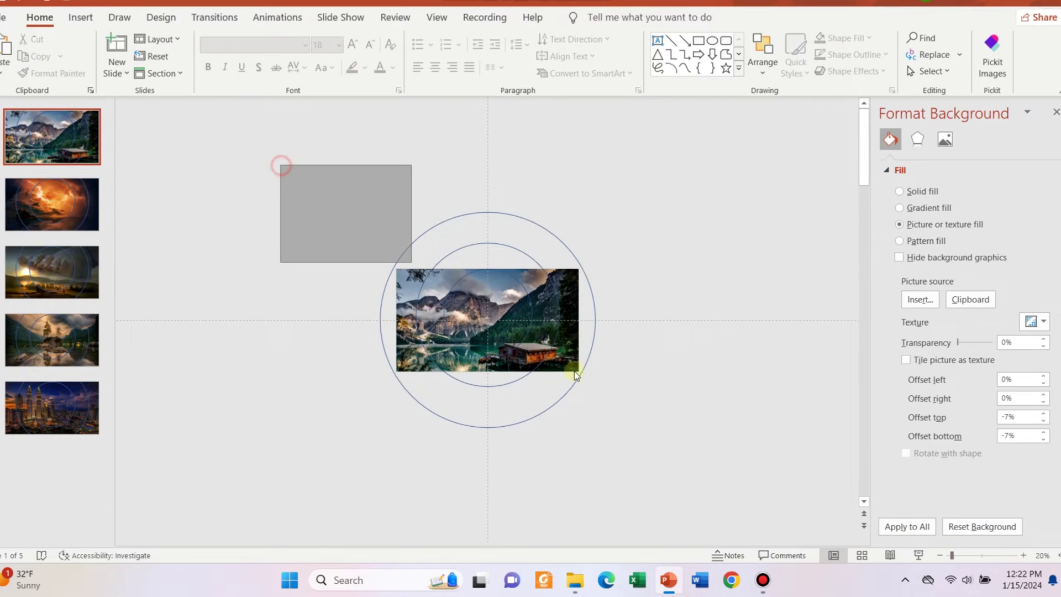
Give the mountain-lake slide's three circles slide-background fill and no outline
drag(280, 165, 629, 442)
right_click(545, 414)
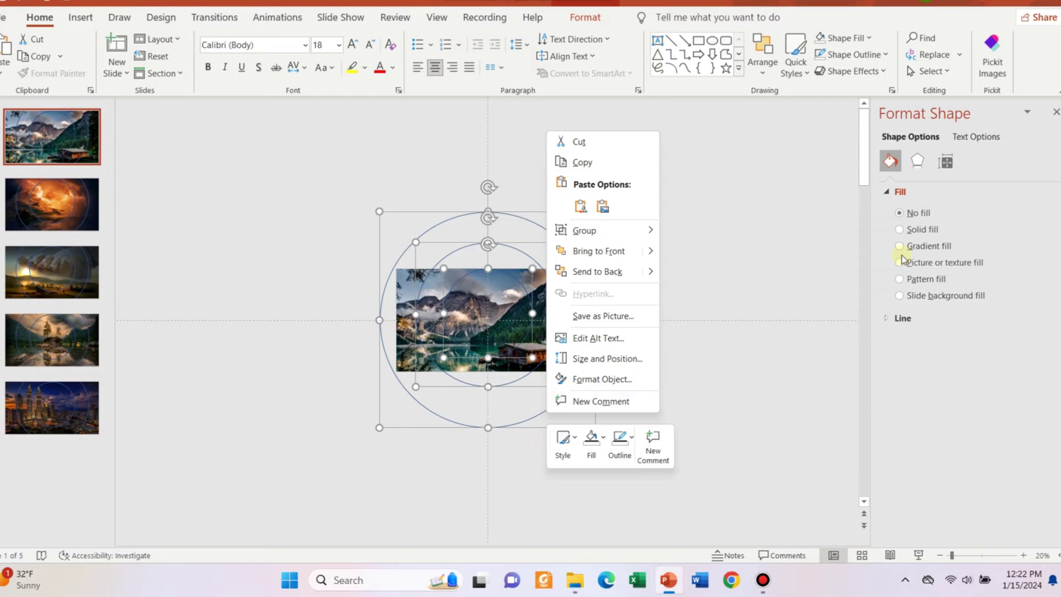
click(932, 295)
click(900, 318)
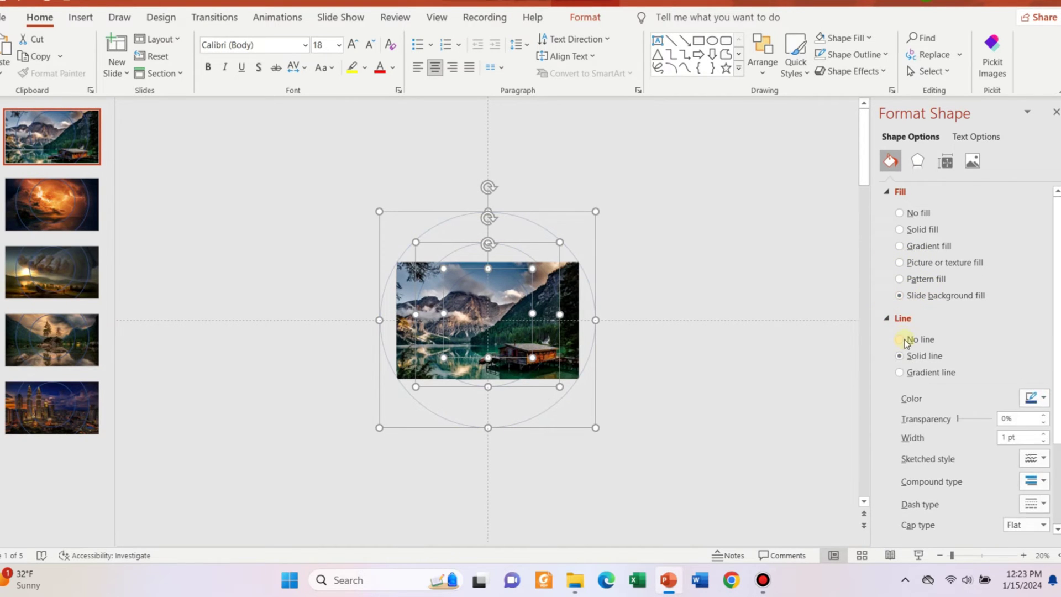
click(914, 340)
click(1051, 113)
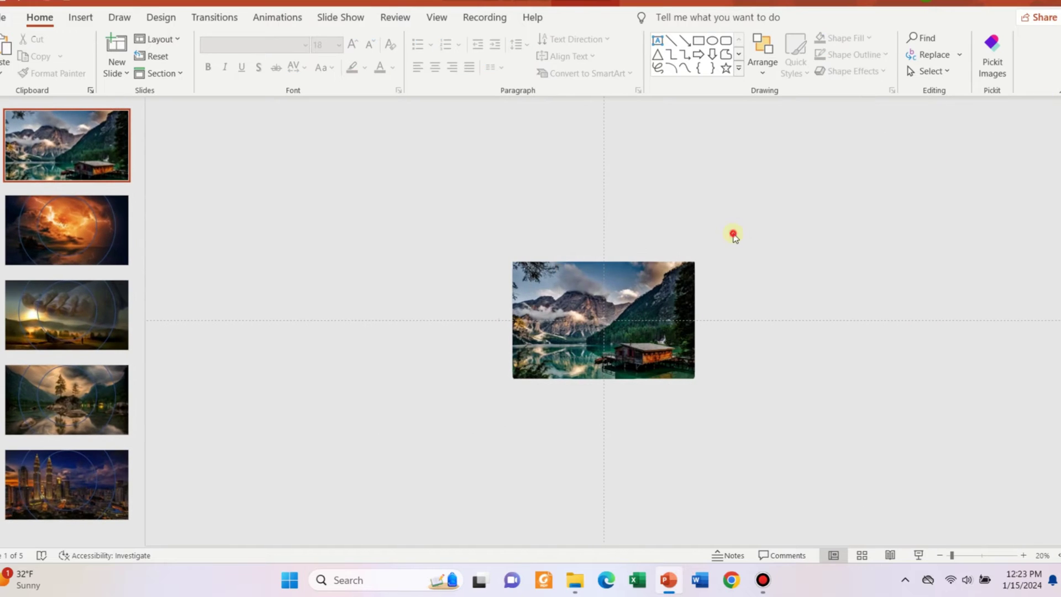
click(89, 227)
Rotate the outer, middle and inner rings on the storm slide to different angles
click(631, 212)
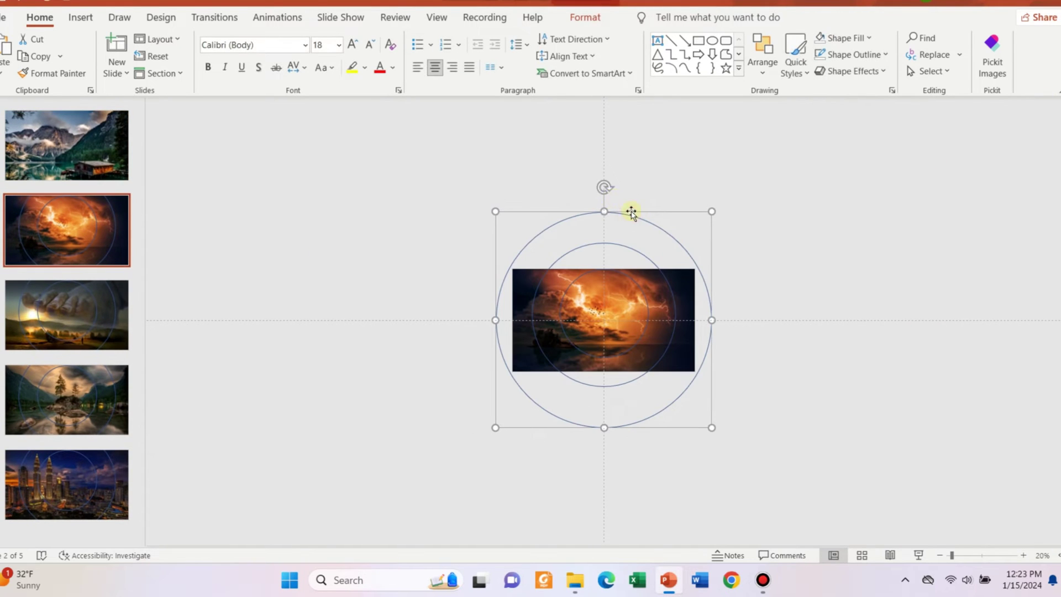
drag(604, 187, 670, 206)
click(613, 241)
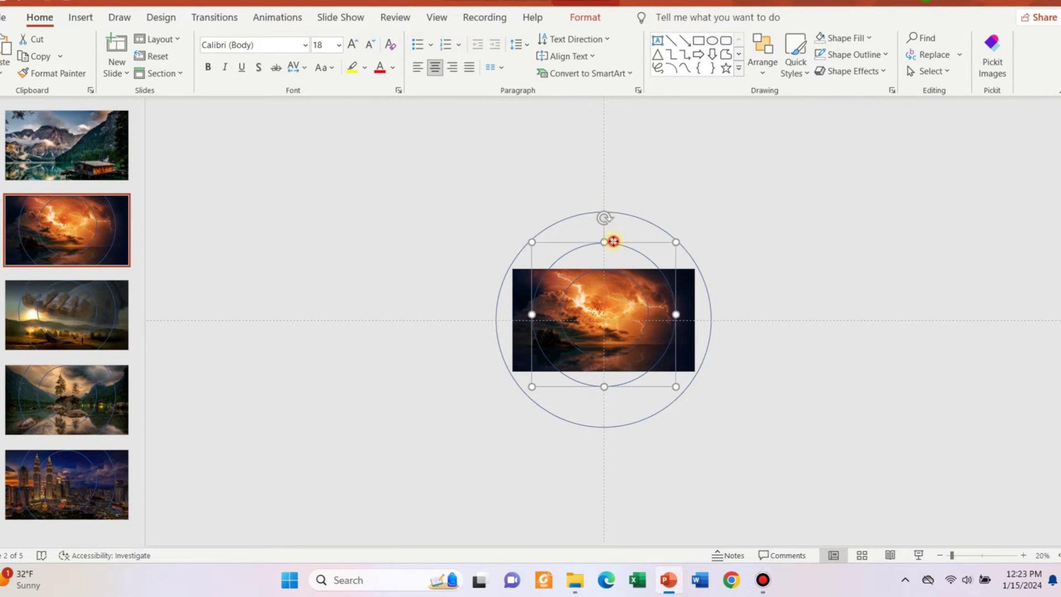
mouse_move(602, 220)
mouse_down()
mouse_move(561, 240)
mouse_move(568, 284)
mouse_up()
key(Escape)
click(611, 267)
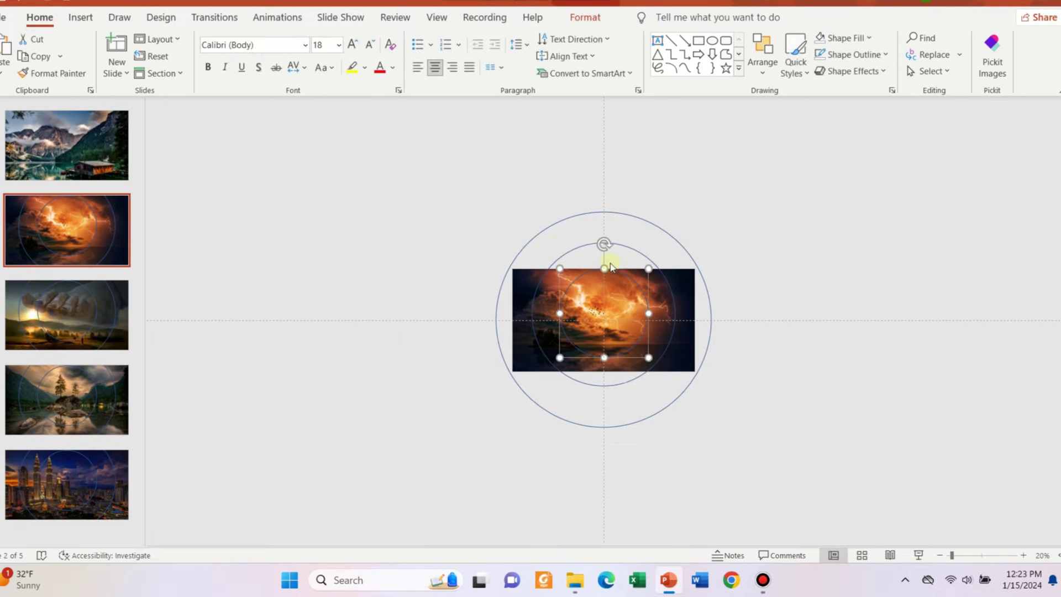
drag(603, 239, 674, 292)
Tilt the three rings on slide 3's hand photo to varied angles
click(86, 314)
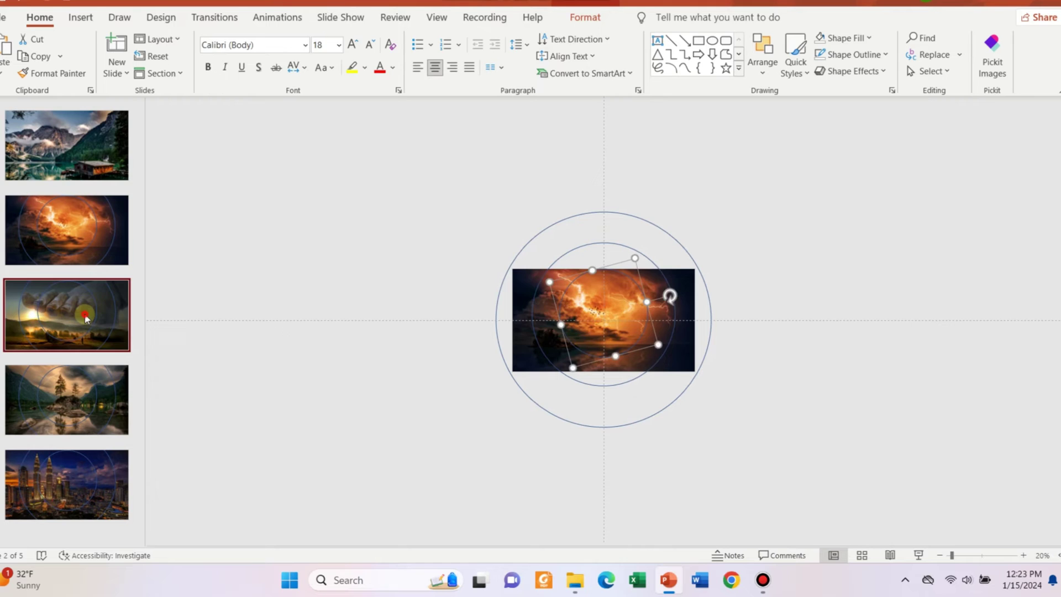
click(614, 216)
drag(604, 186, 542, 220)
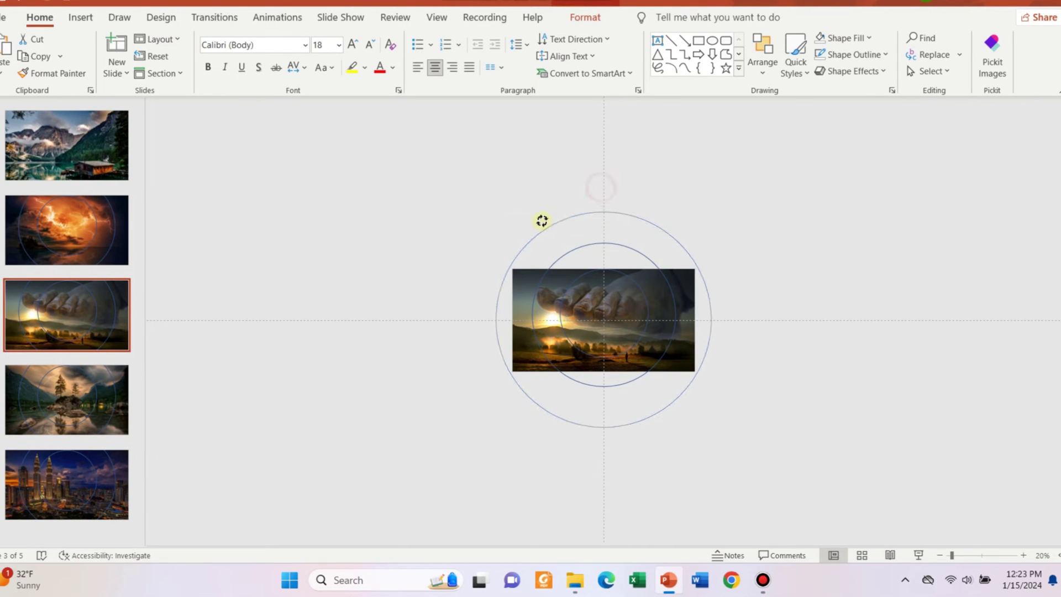
drag(496, 255, 494, 247)
click(598, 253)
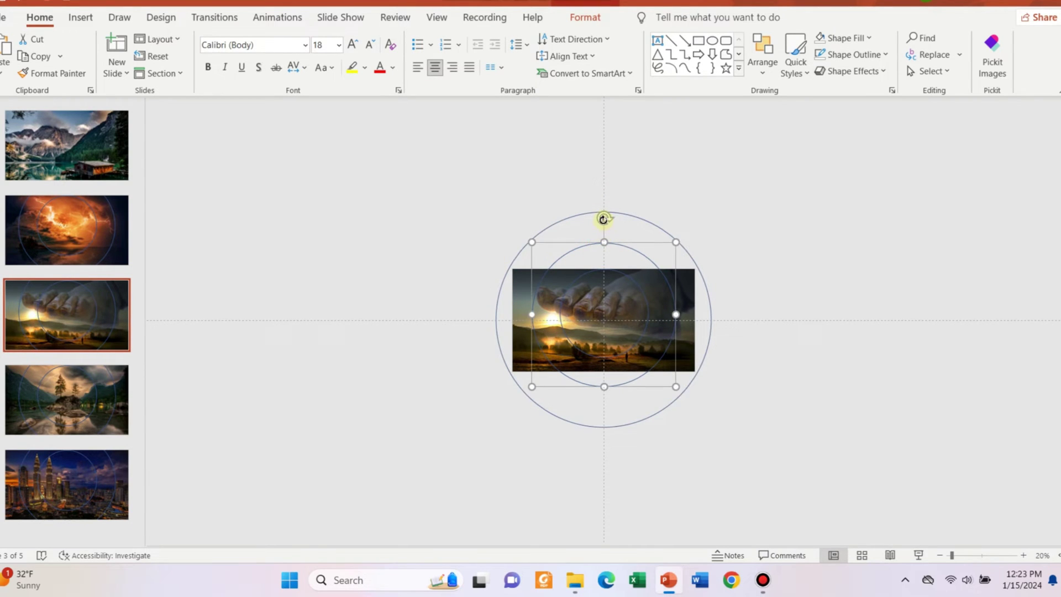
drag(603, 219, 678, 286)
click(588, 273)
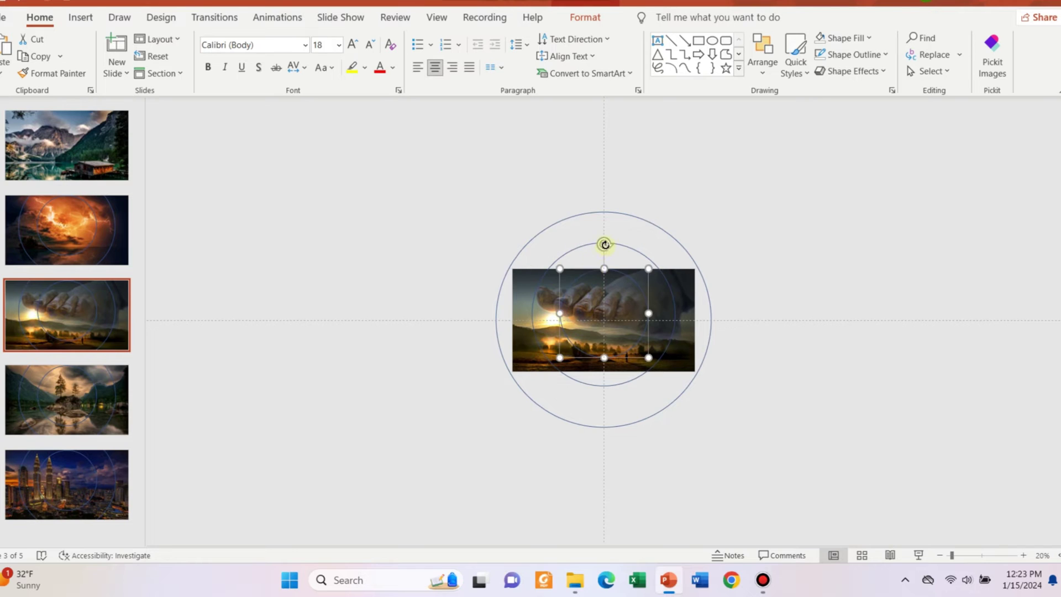
drag(605, 244, 555, 354)
Tilt the three rings on slide 4's lake photo to varied angles
click(83, 420)
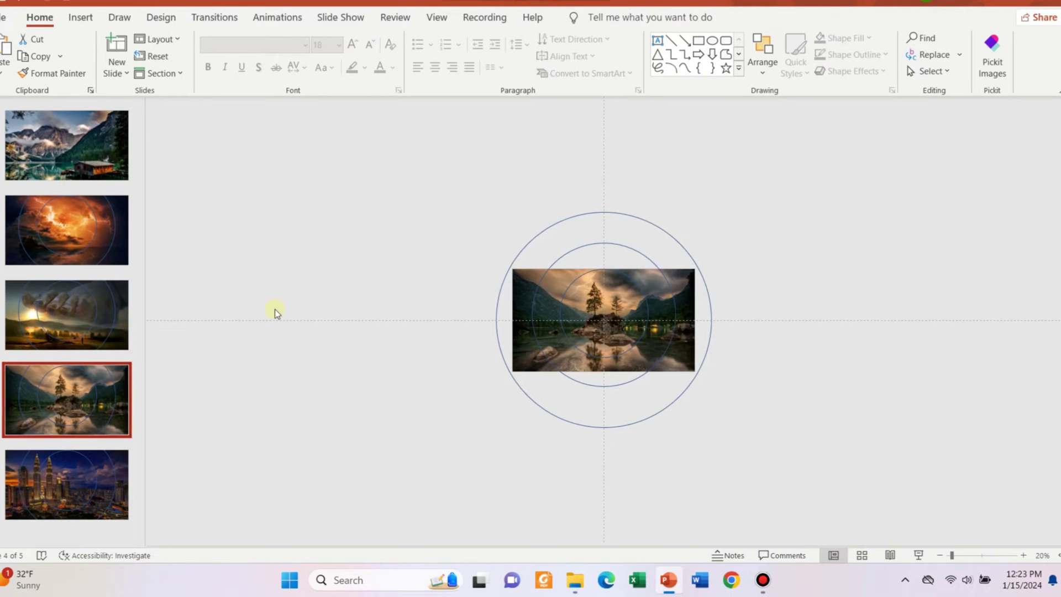
click(616, 211)
drag(606, 190, 535, 256)
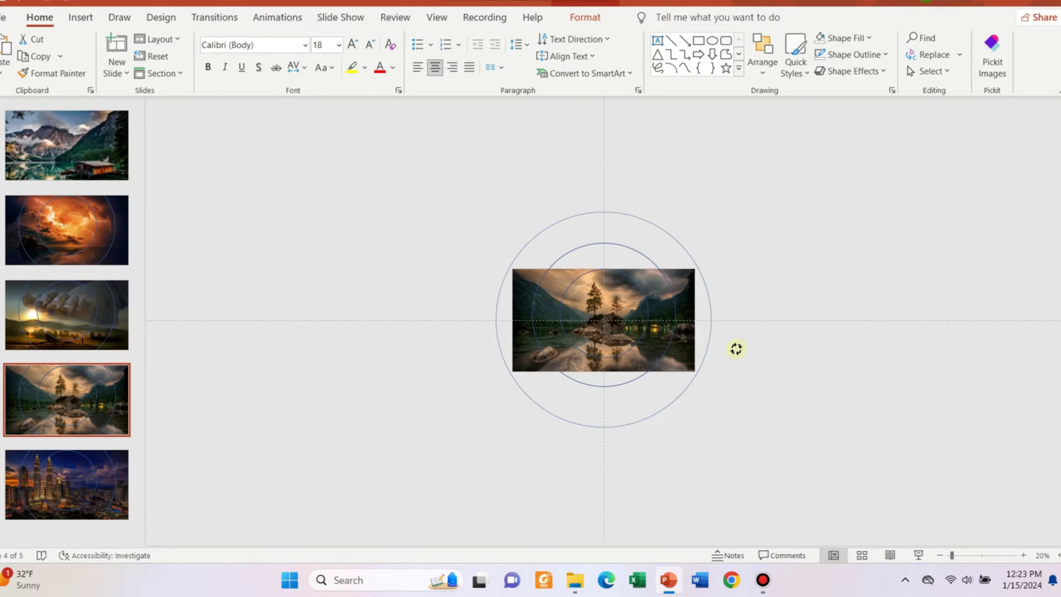
drag(736, 349, 735, 338)
click(636, 251)
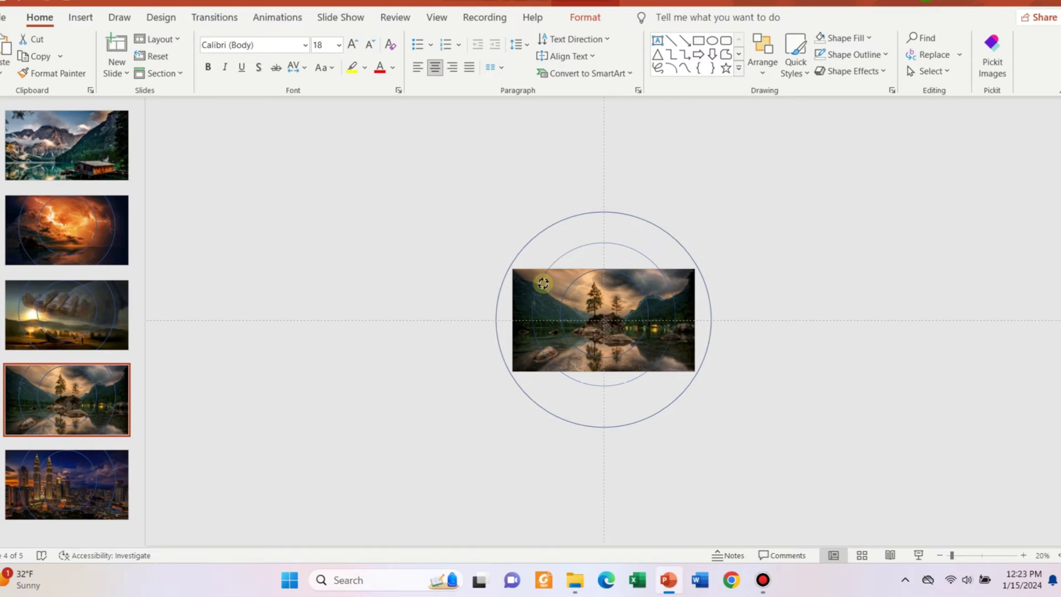
drag(604, 220, 530, 301)
click(595, 275)
drag(601, 249, 681, 350)
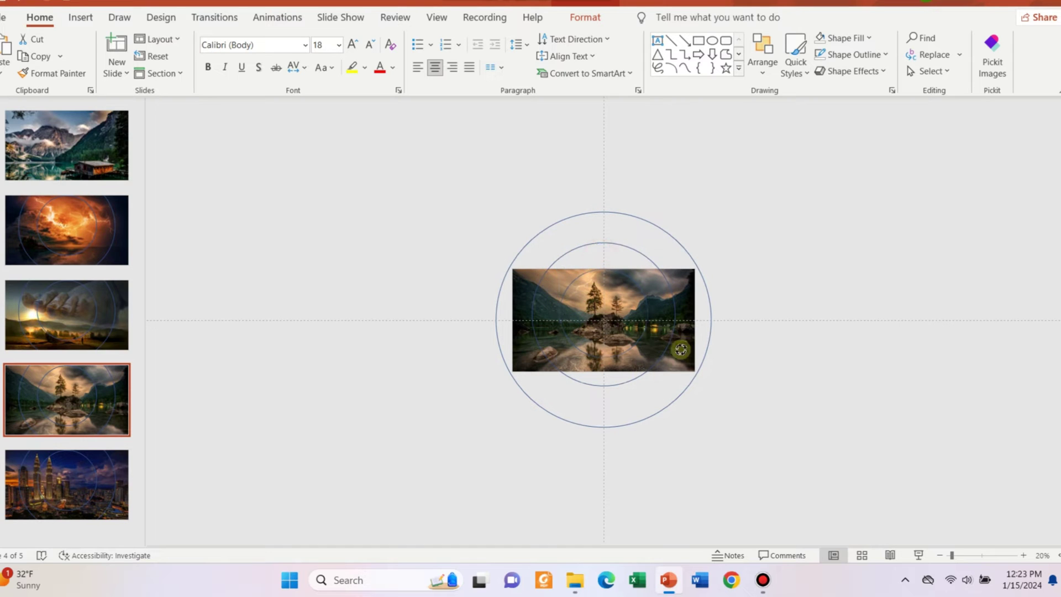
Tilt the three rings on slide 5's city photo to varied angles
key(Page_Down)
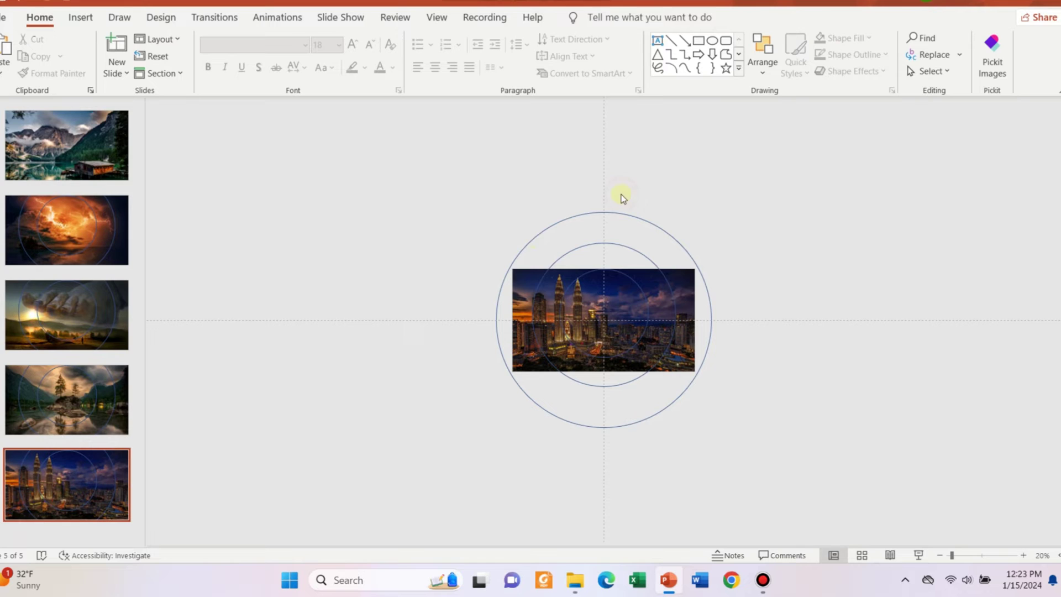
click(605, 202)
drag(606, 186, 773, 308)
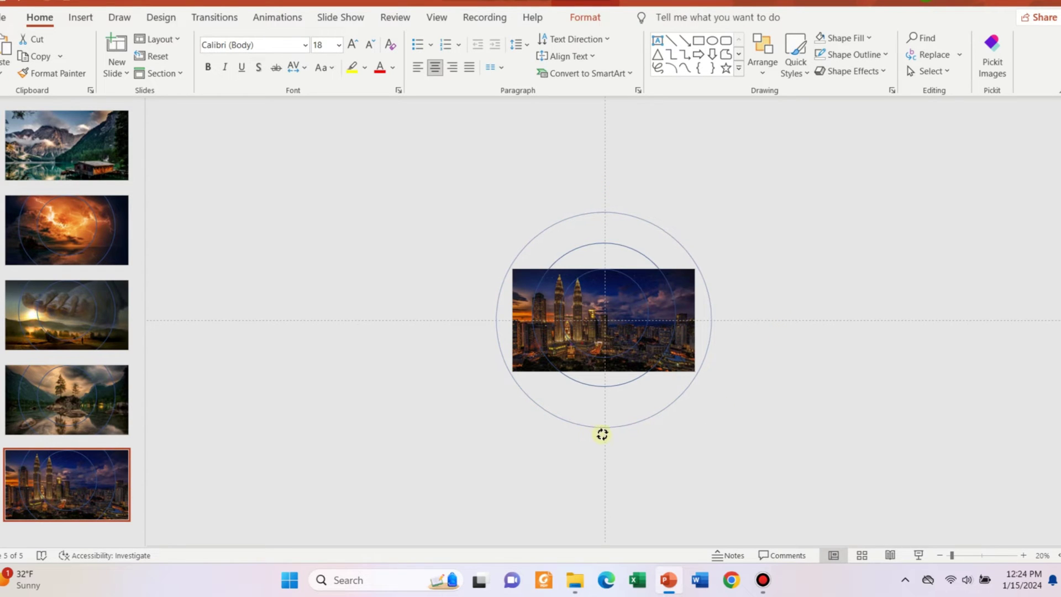
drag(602, 434, 603, 436)
click(595, 239)
drag(604, 220, 645, 321)
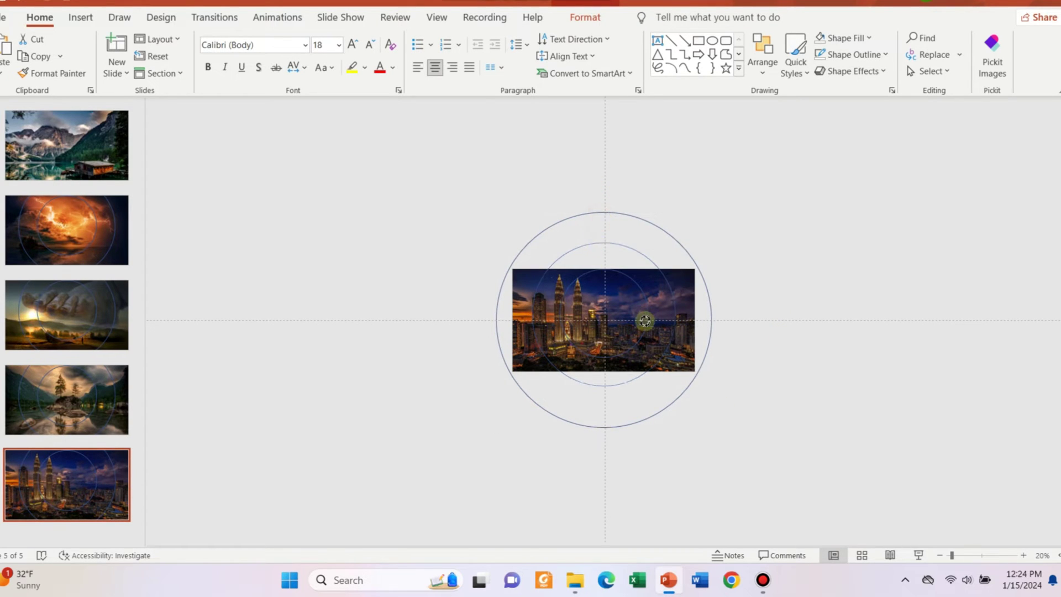
drag(592, 391, 591, 393)
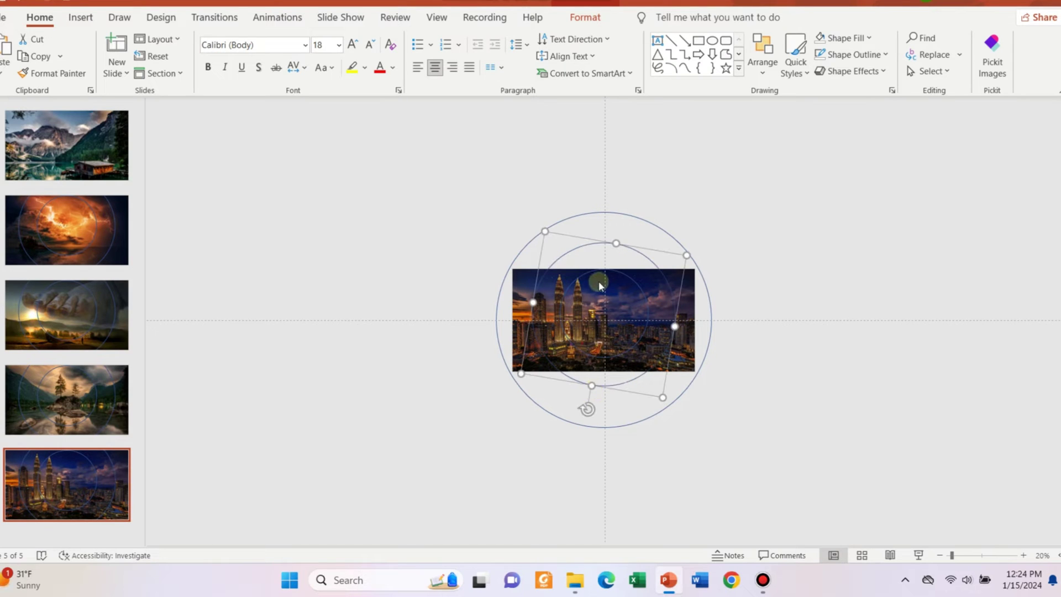
click(598, 271)
drag(606, 245, 662, 312)
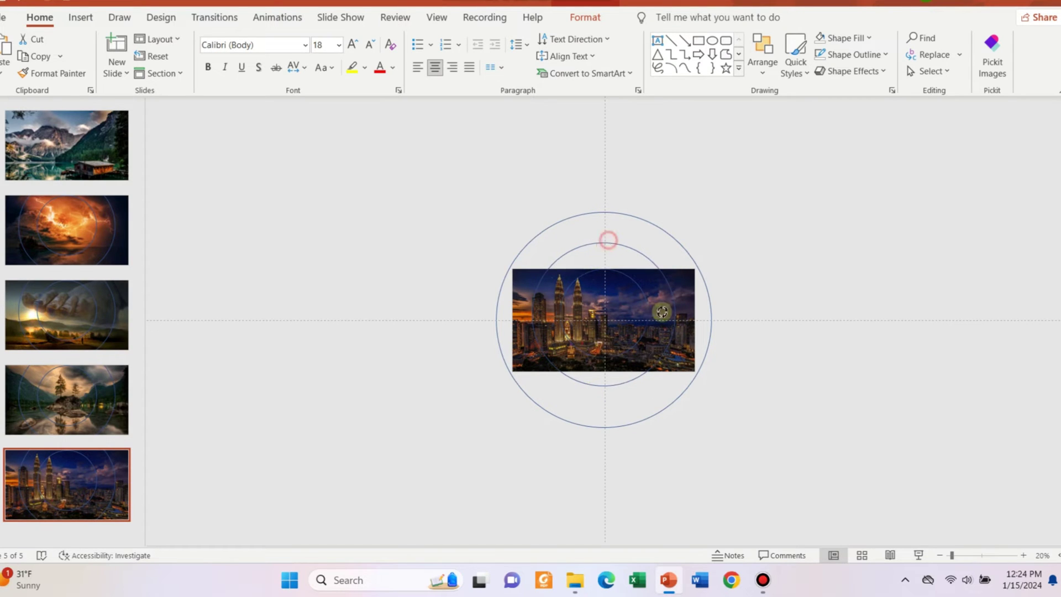
drag(625, 383, 625, 385)
click(83, 216)
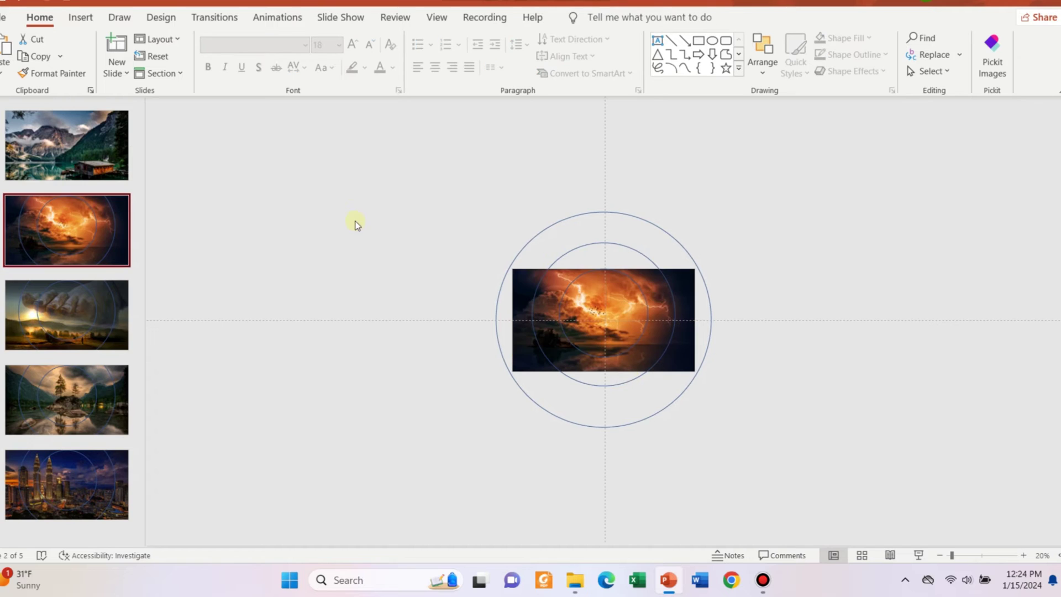
Give slide 3's rings slide-background fill and remove their outlines
drag(683, 460, 683, 460)
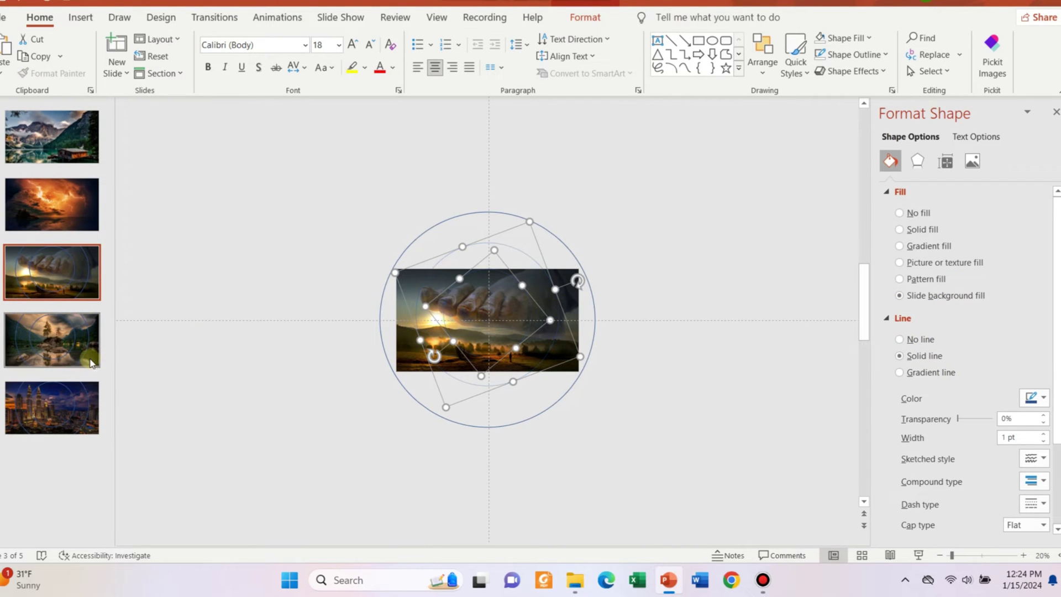
click(899, 340)
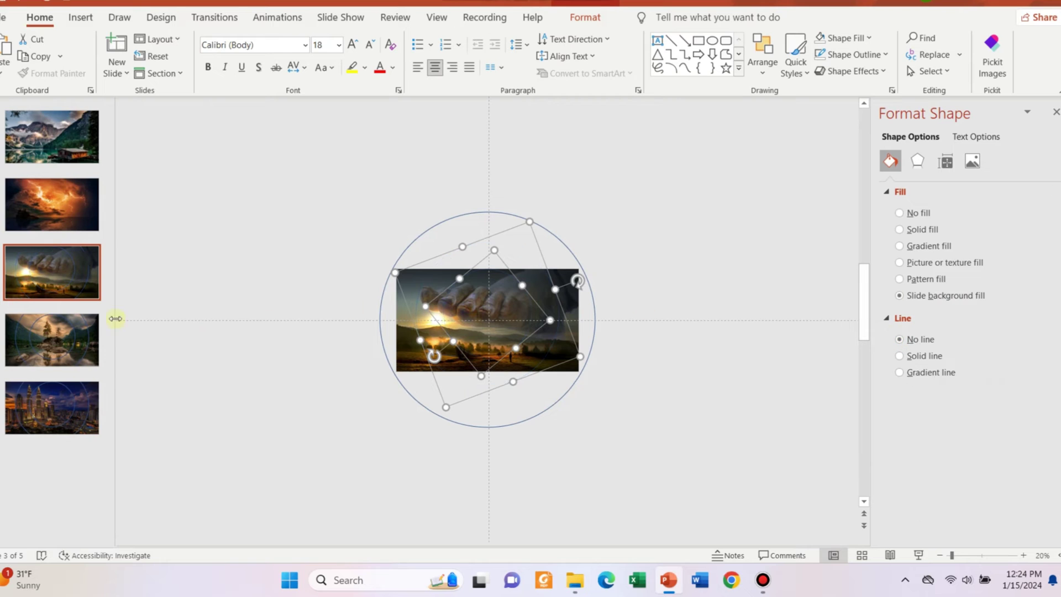
drag(269, 153, 711, 481)
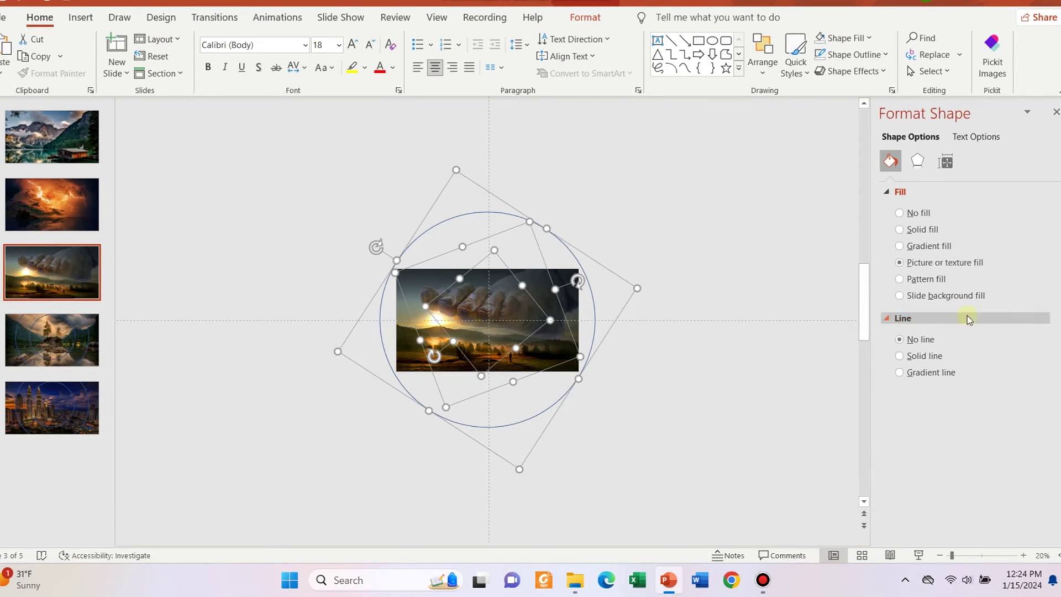
click(946, 296)
click(920, 341)
Apply slide-background fill with no outline to the rings on slides 4 and 5
key(Page_Down)
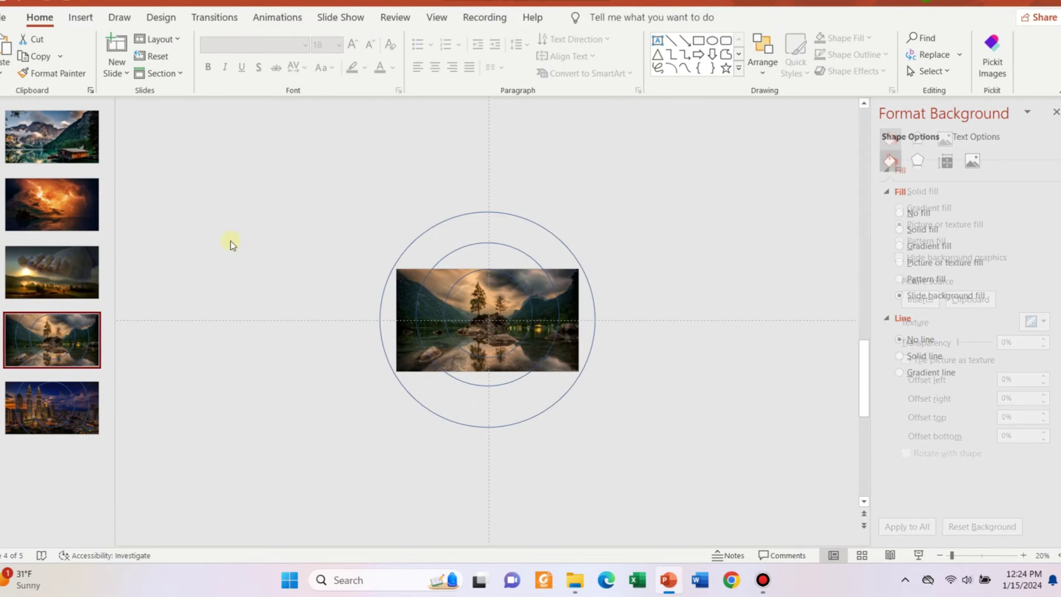
drag(281, 185, 694, 516)
click(968, 296)
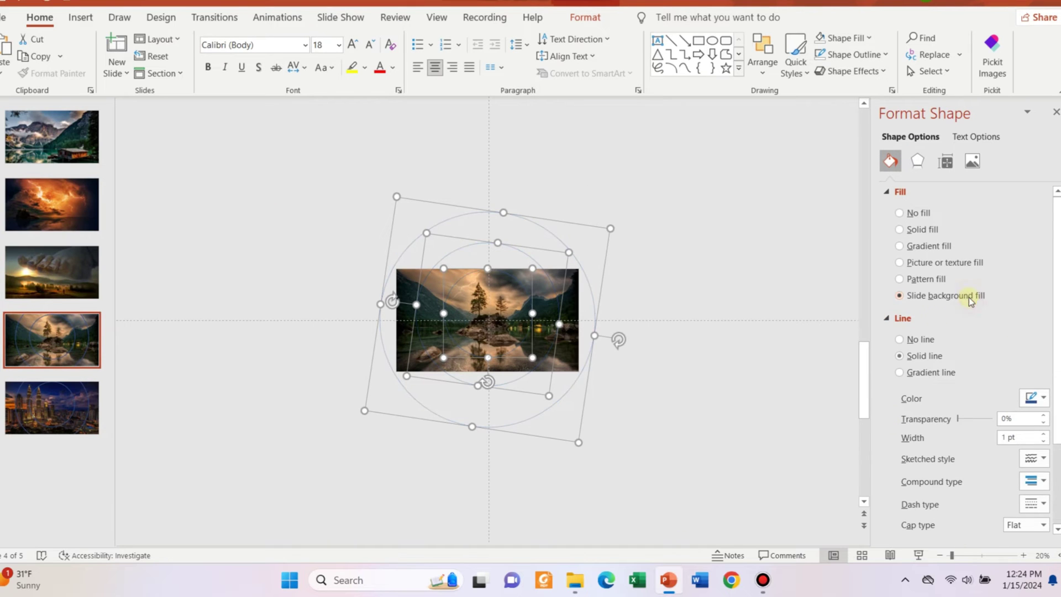
click(899, 339)
key(Page_Down)
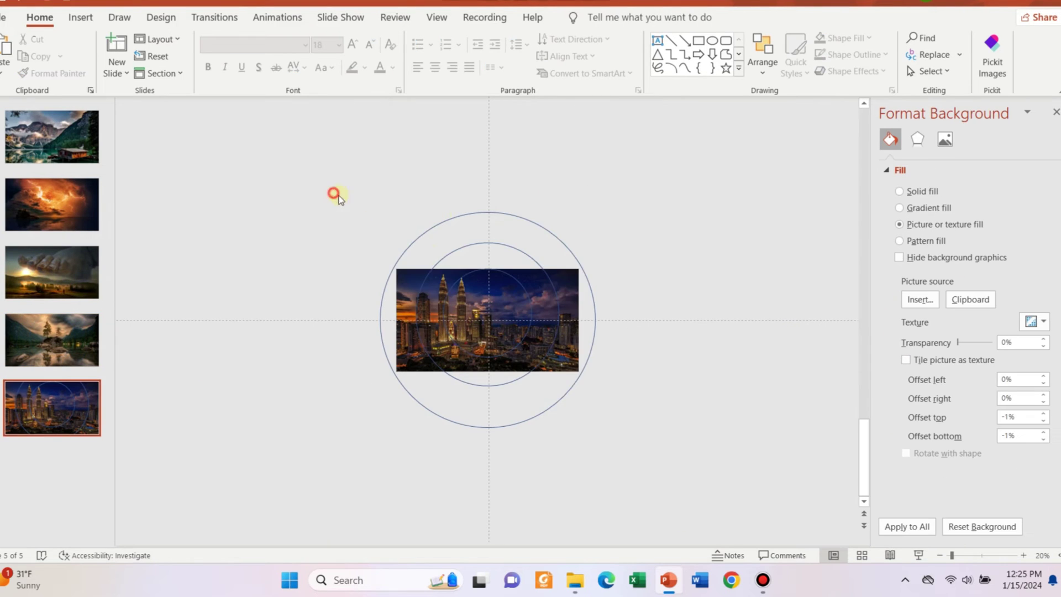
drag(330, 190, 749, 513)
click(917, 295)
click(912, 340)
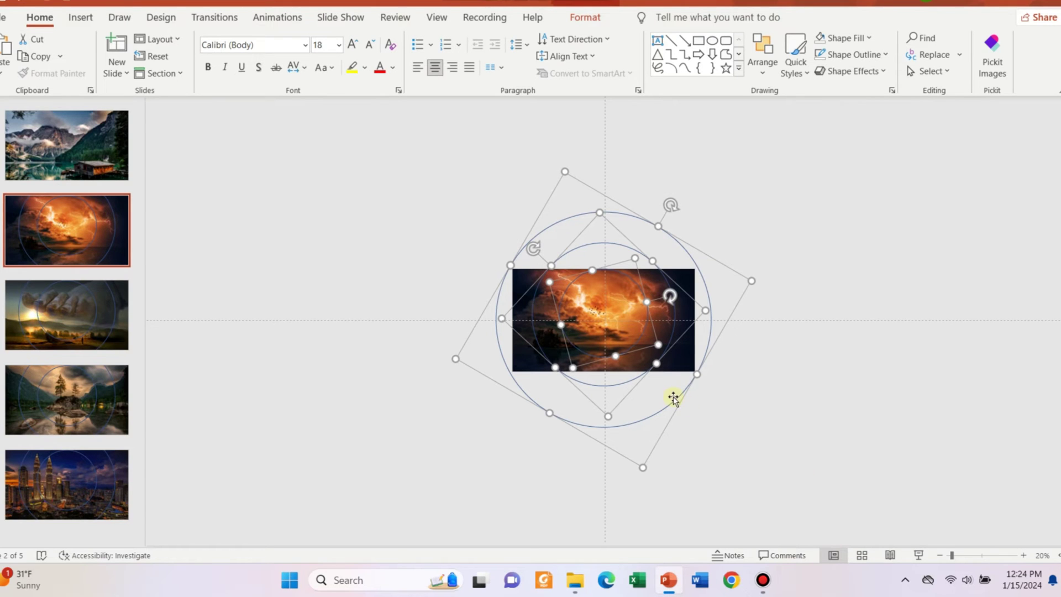
Fill the rotated ring on the storm slide with the slide background
right_click(673, 397)
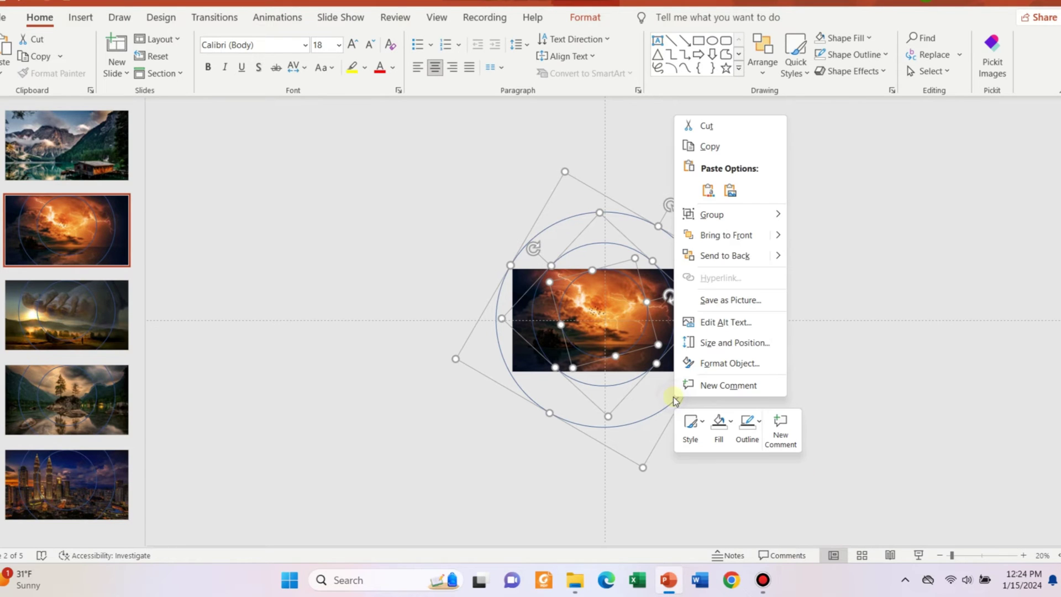
click(733, 360)
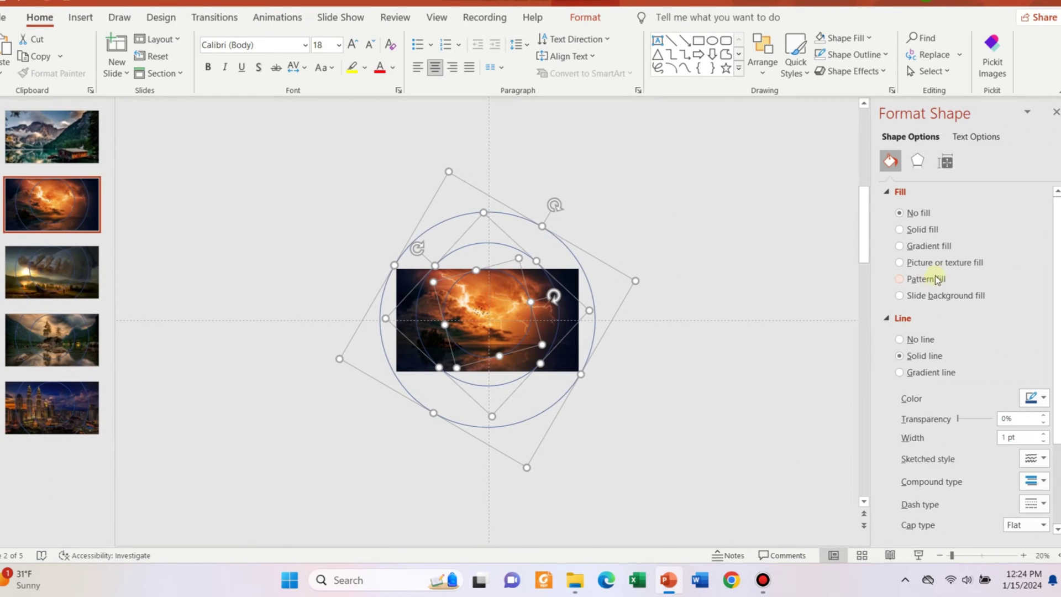
click(900, 296)
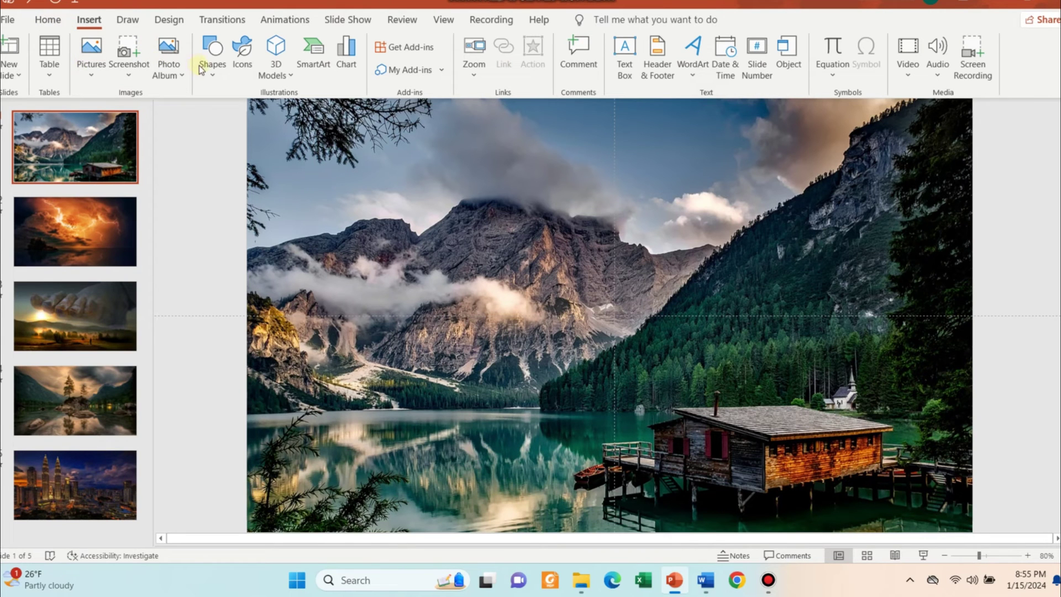
Draw a large rounded rectangle across the centre of the mountain-lake slide
click(200, 69)
click(271, 110)
drag(435, 213, 787, 447)
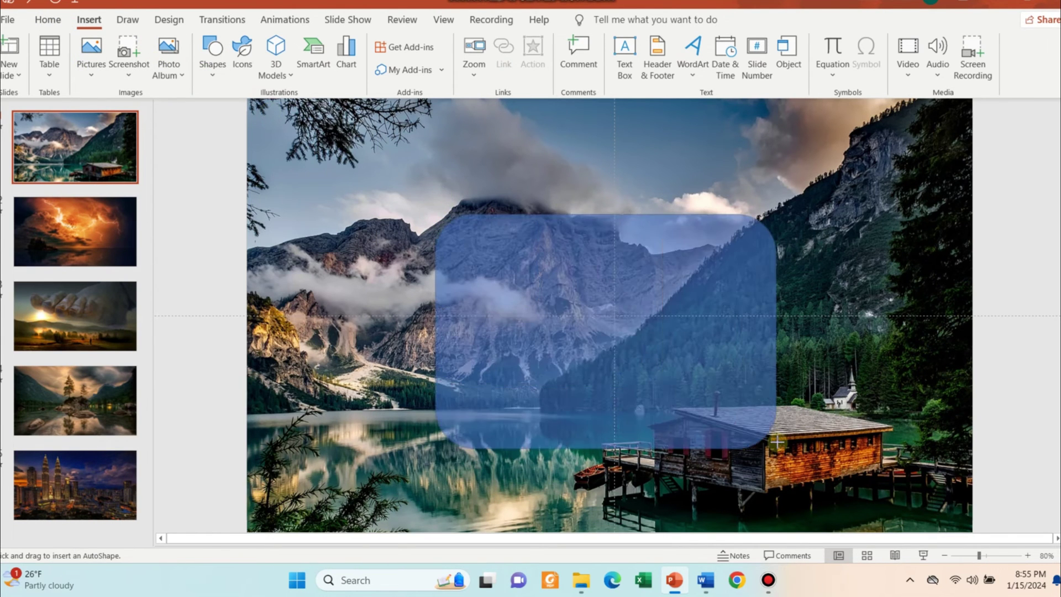
drag(754, 404, 754, 391)
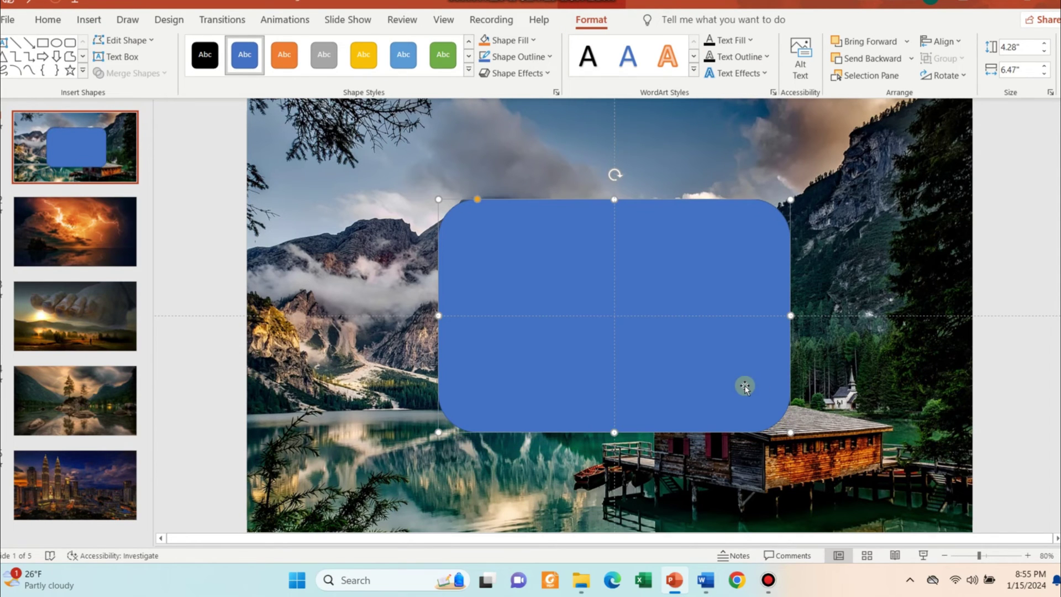
Format the rectangle with a black fill at 65% transparency
right_click(744, 386)
click(798, 351)
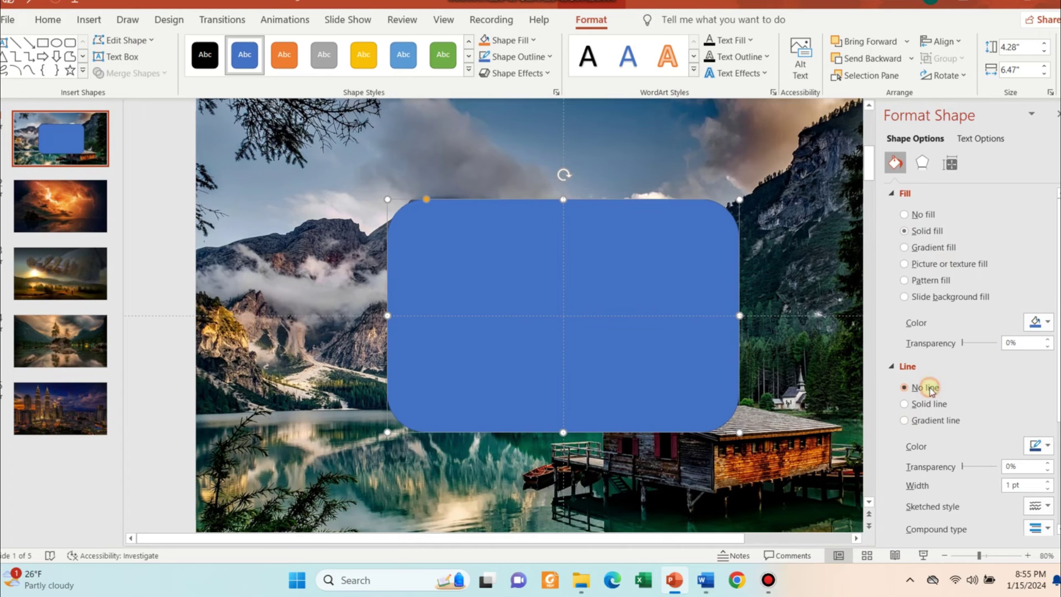
click(1036, 322)
click(977, 409)
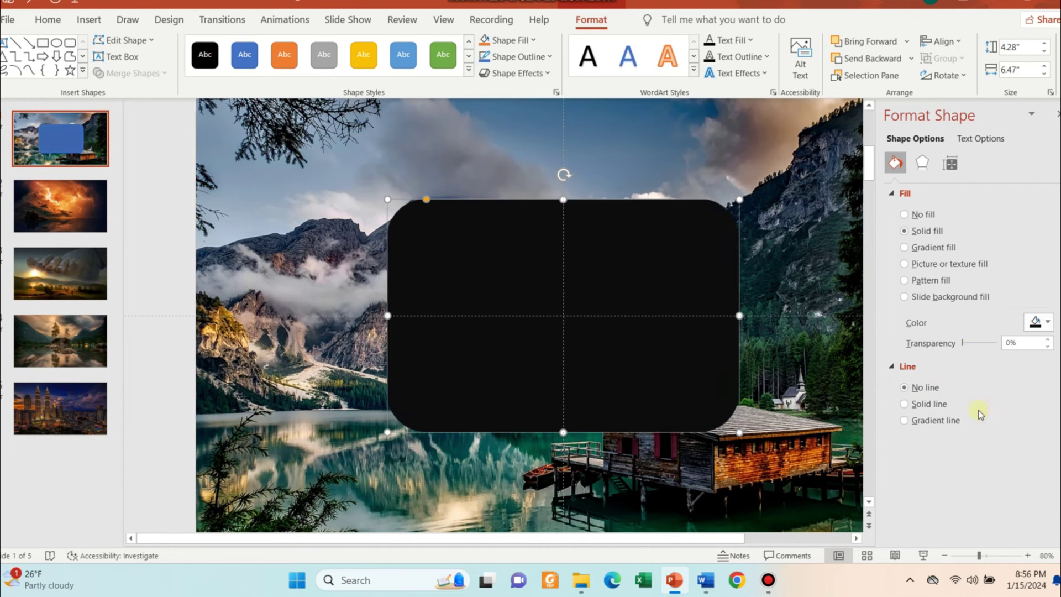
text(65)
key(Return)
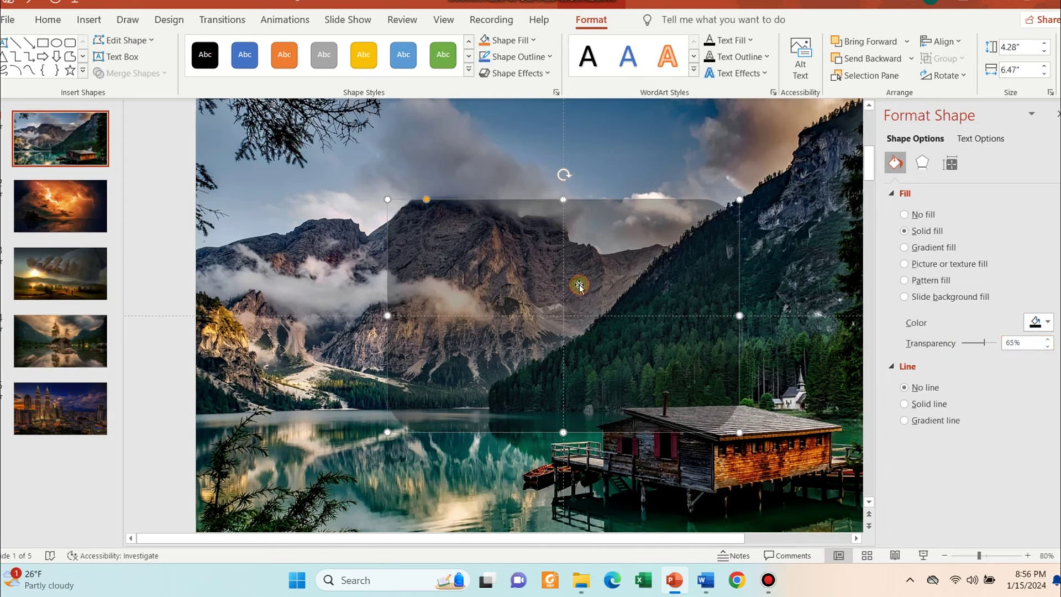
Paste the Lorem ipsum paragraph into the translucent box at 40-point size
text(Lorem ipsum dolor sit amet, consectetuer adipiscing elit. Maecenas porttitor congue massa. Fusce posuere, magna sed pulvinar ultricies, purus lectus malesuada libero,)
click(46, 20)
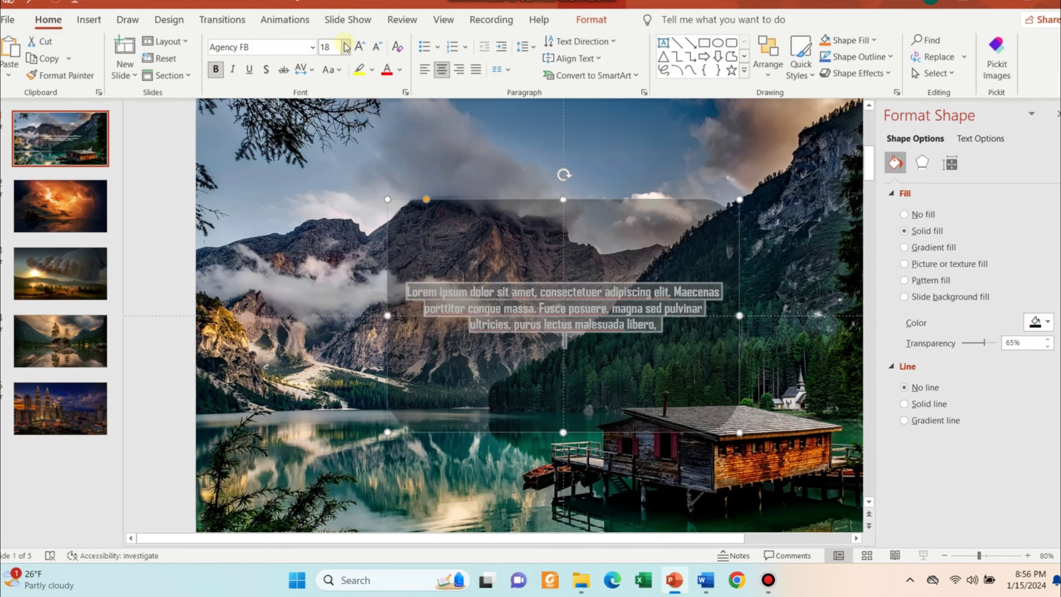
key(Return)
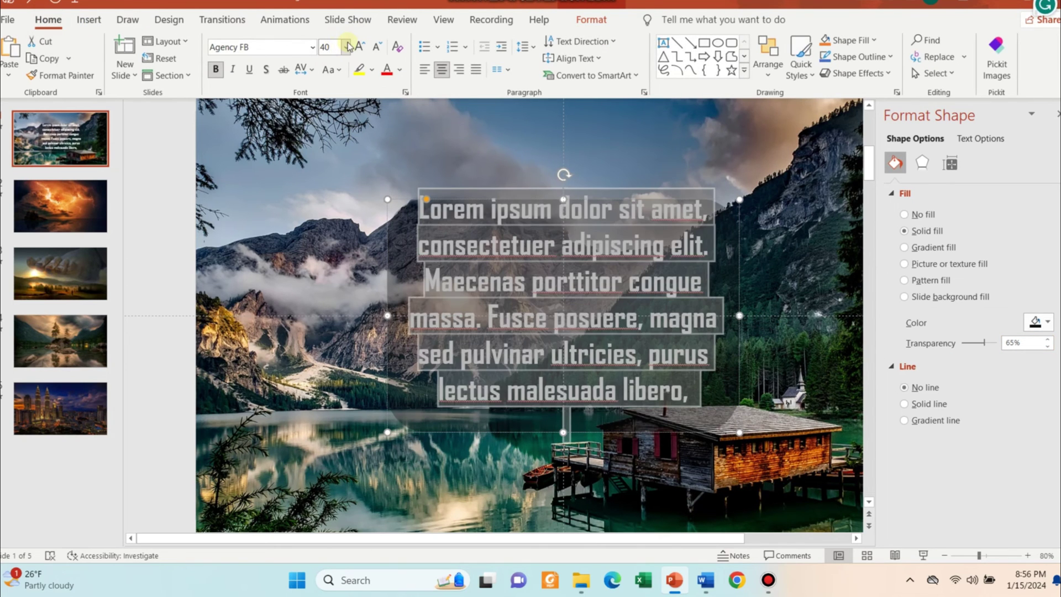
click(577, 415)
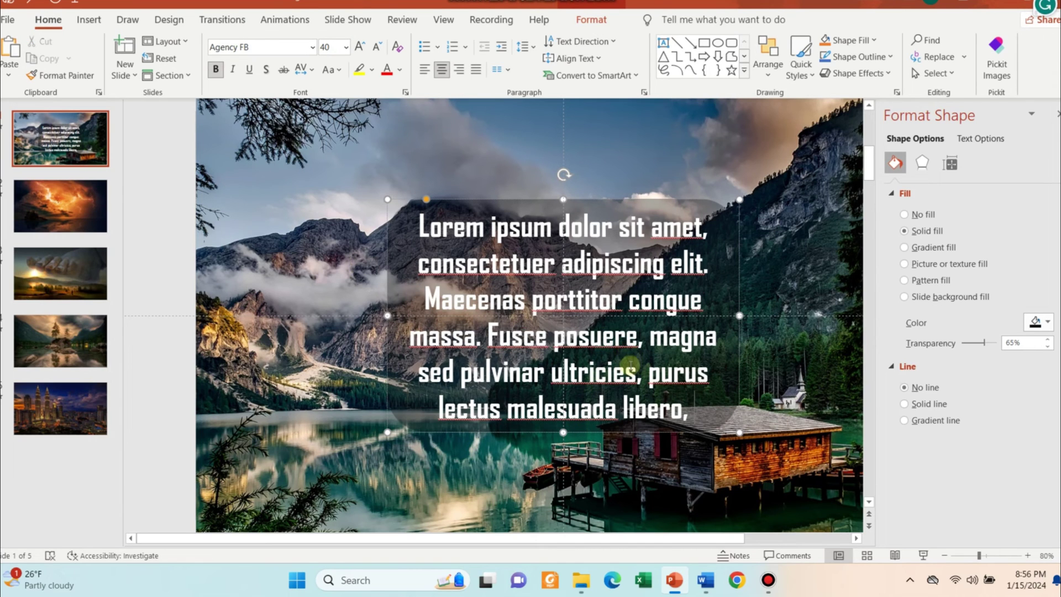
click(685, 133)
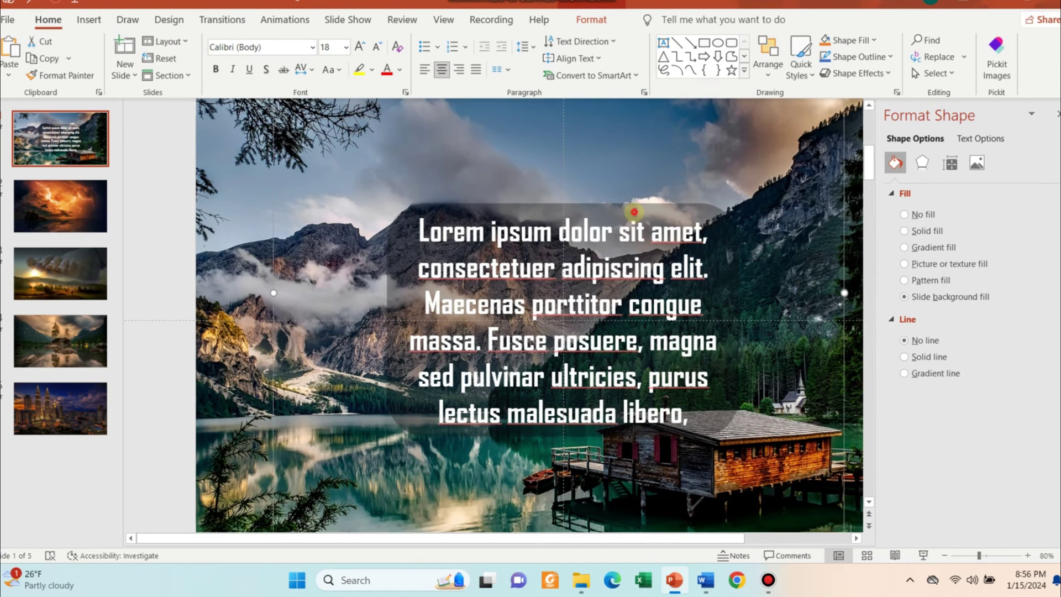
Give the text box a Spinner entrance animation starting With Previous
click(634, 212)
click(292, 22)
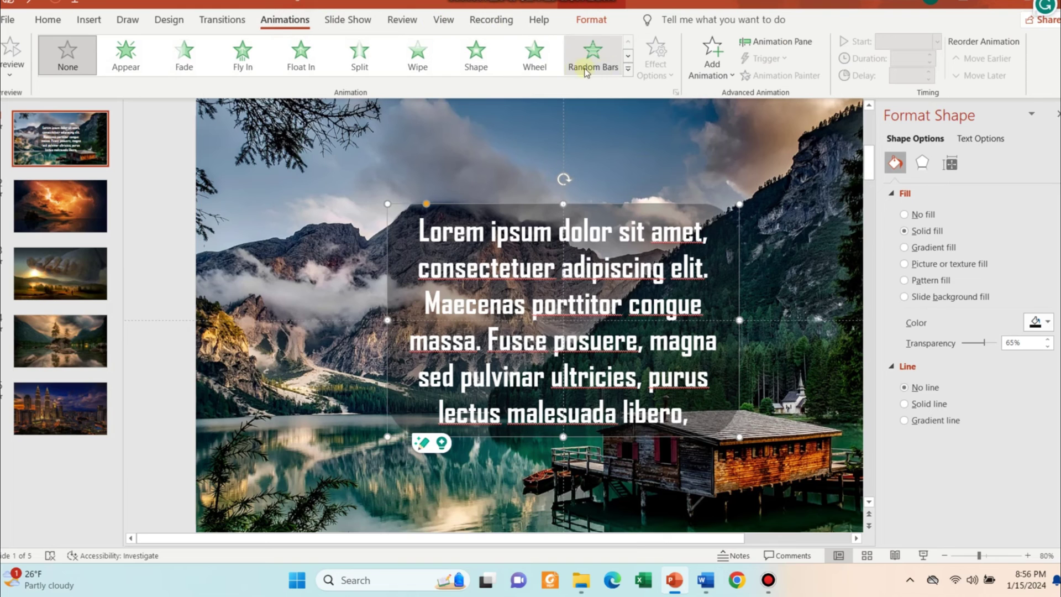
click(627, 68)
click(142, 469)
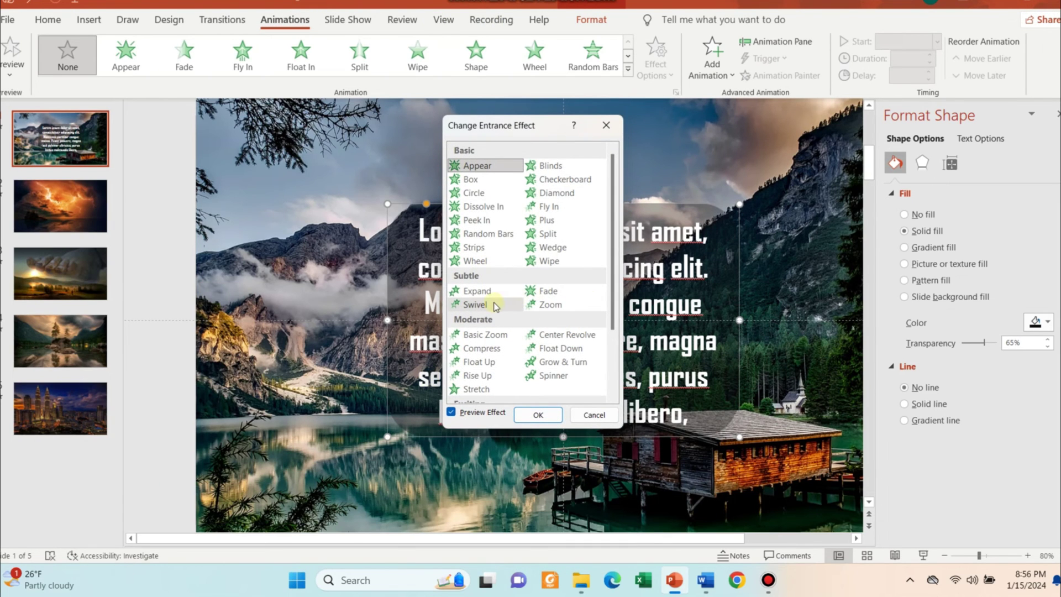
click(553, 375)
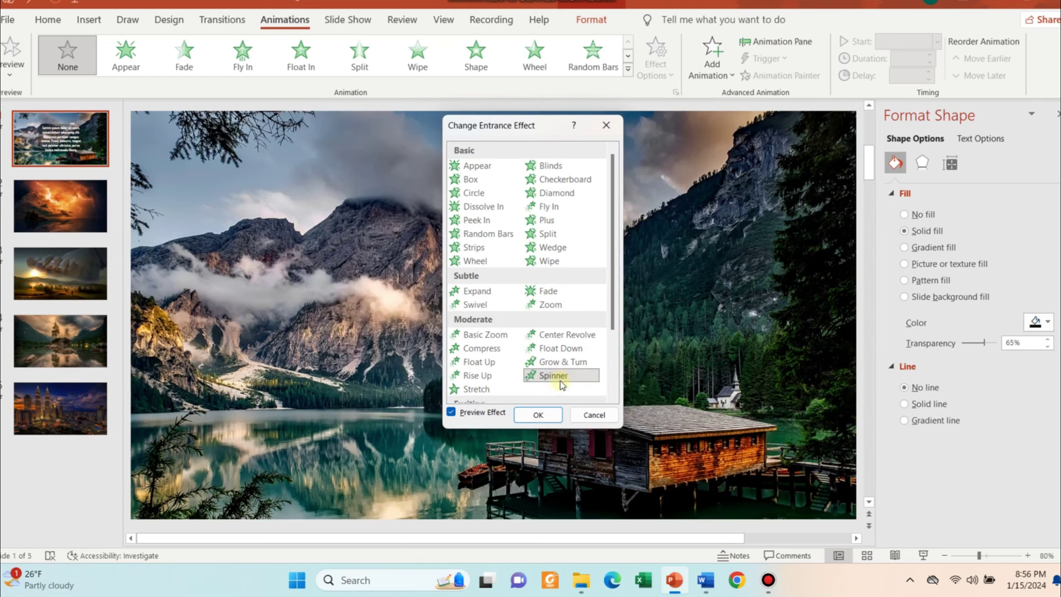
click(538, 415)
click(733, 241)
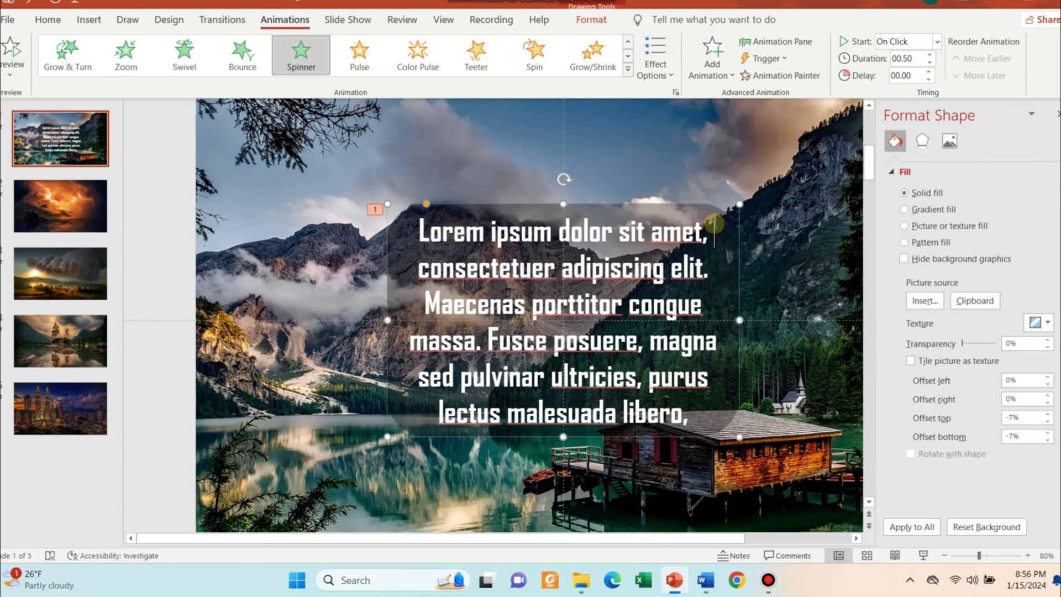
click(937, 41)
click(910, 77)
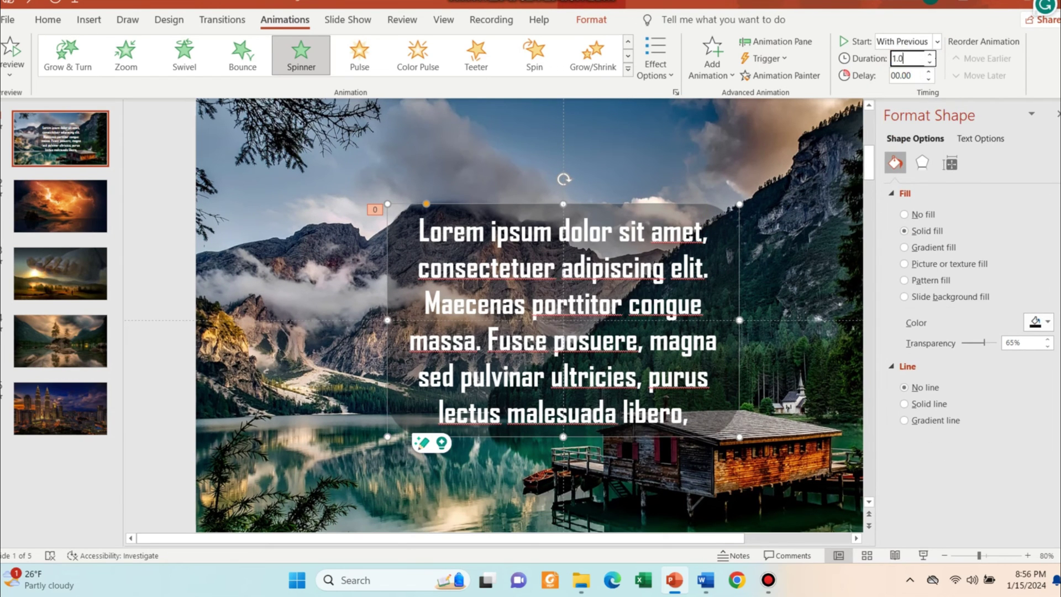
Copy the animated text box onto slides 2 through 5
key(ctrl+c)
click(59, 205)
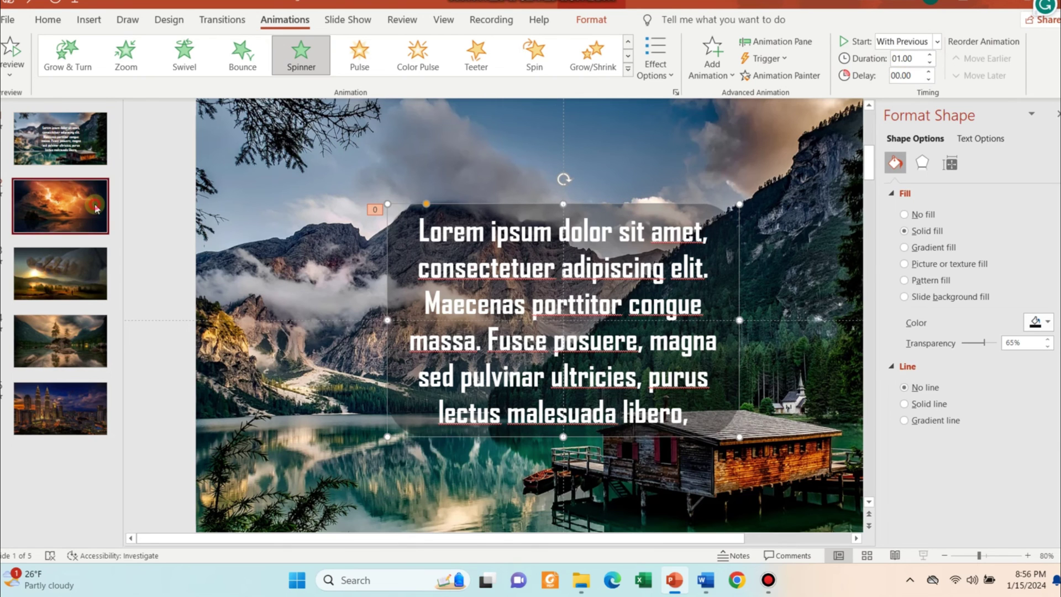
key(ctrl+v)
click(59, 262)
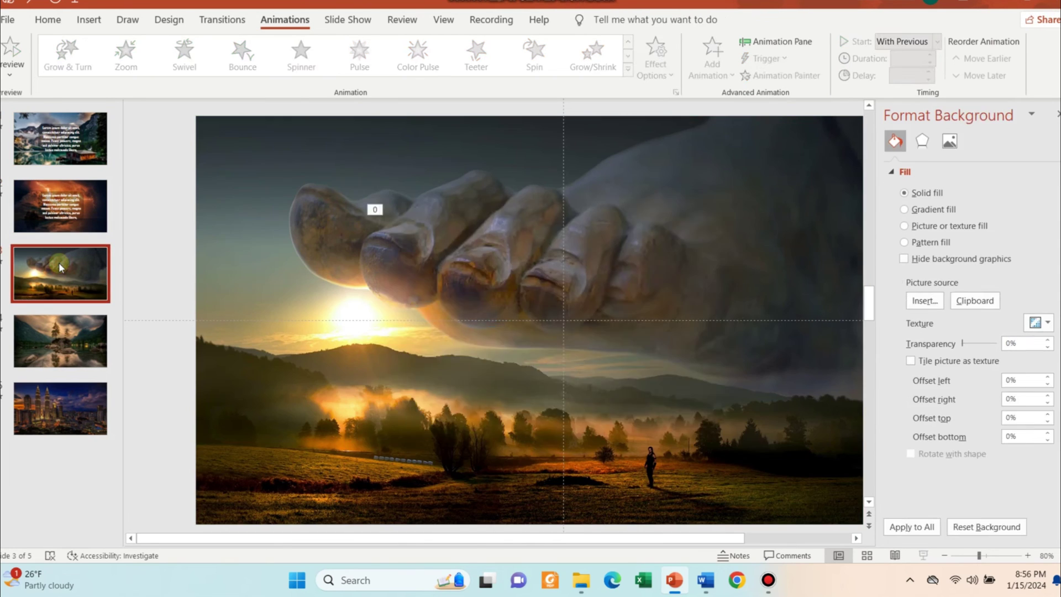
key(ctrl+v)
click(53, 339)
key(ctrl+v)
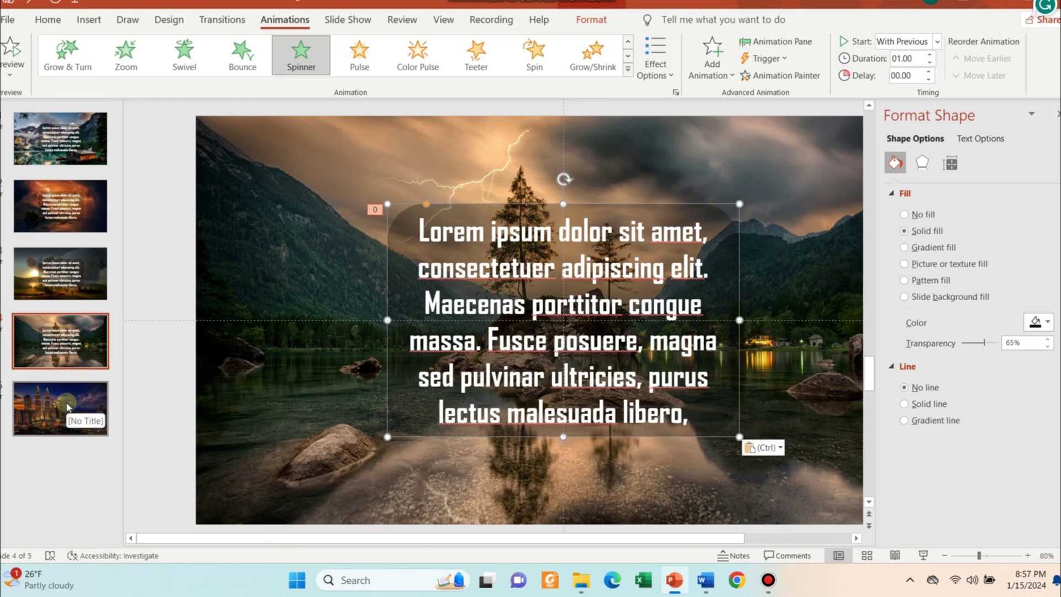
click(60, 409)
key(ctrl+v)
Apply the Morph transition to the slides
shift+click(65, 160)
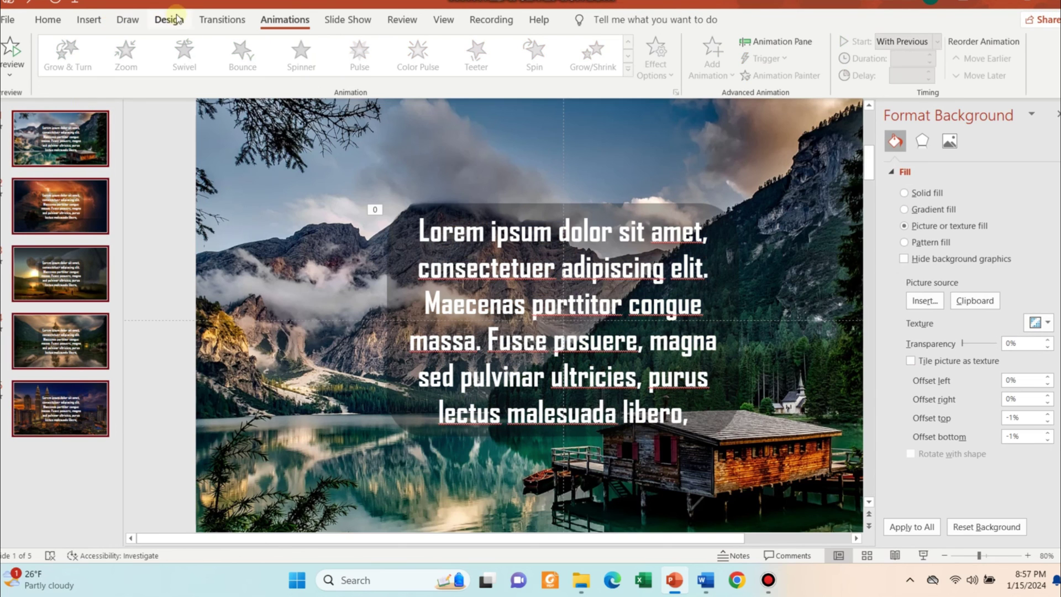
click(222, 19)
click(126, 56)
click(67, 128)
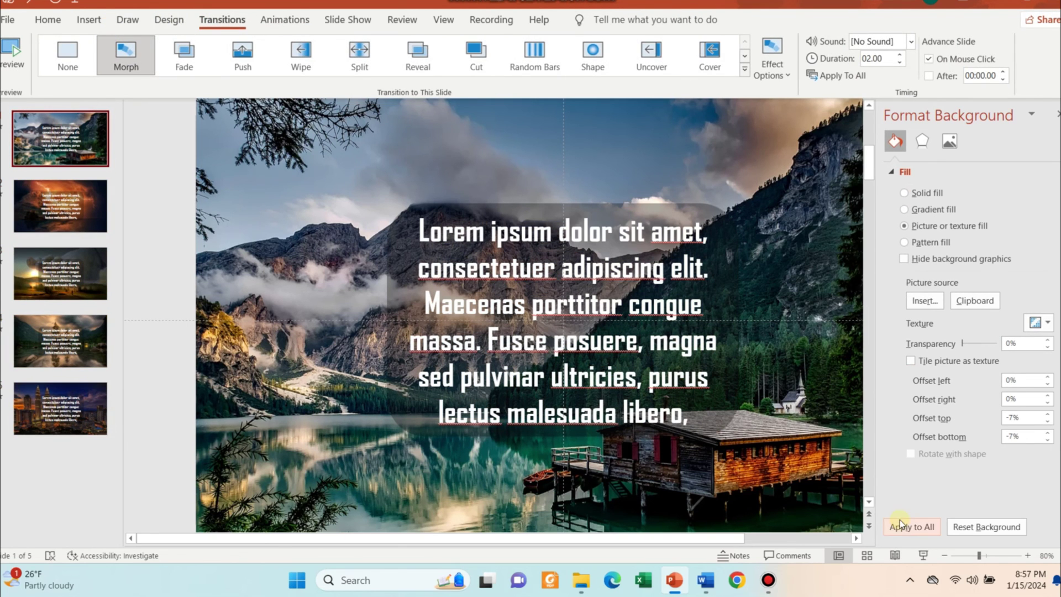